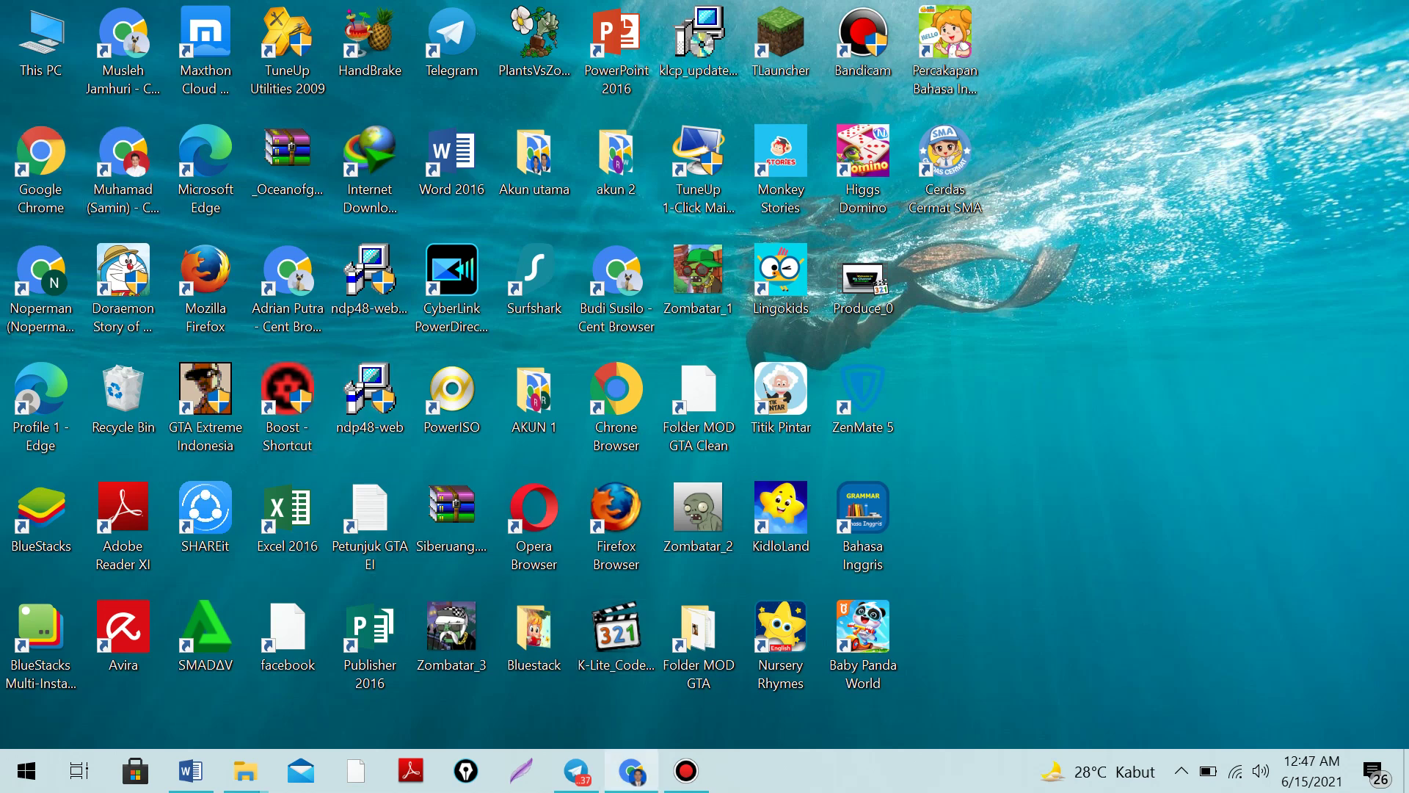
# - Switch to the web browser, load YouTube, and open YouTube Studio for the signed-in channel
pyautogui.click(631, 771)
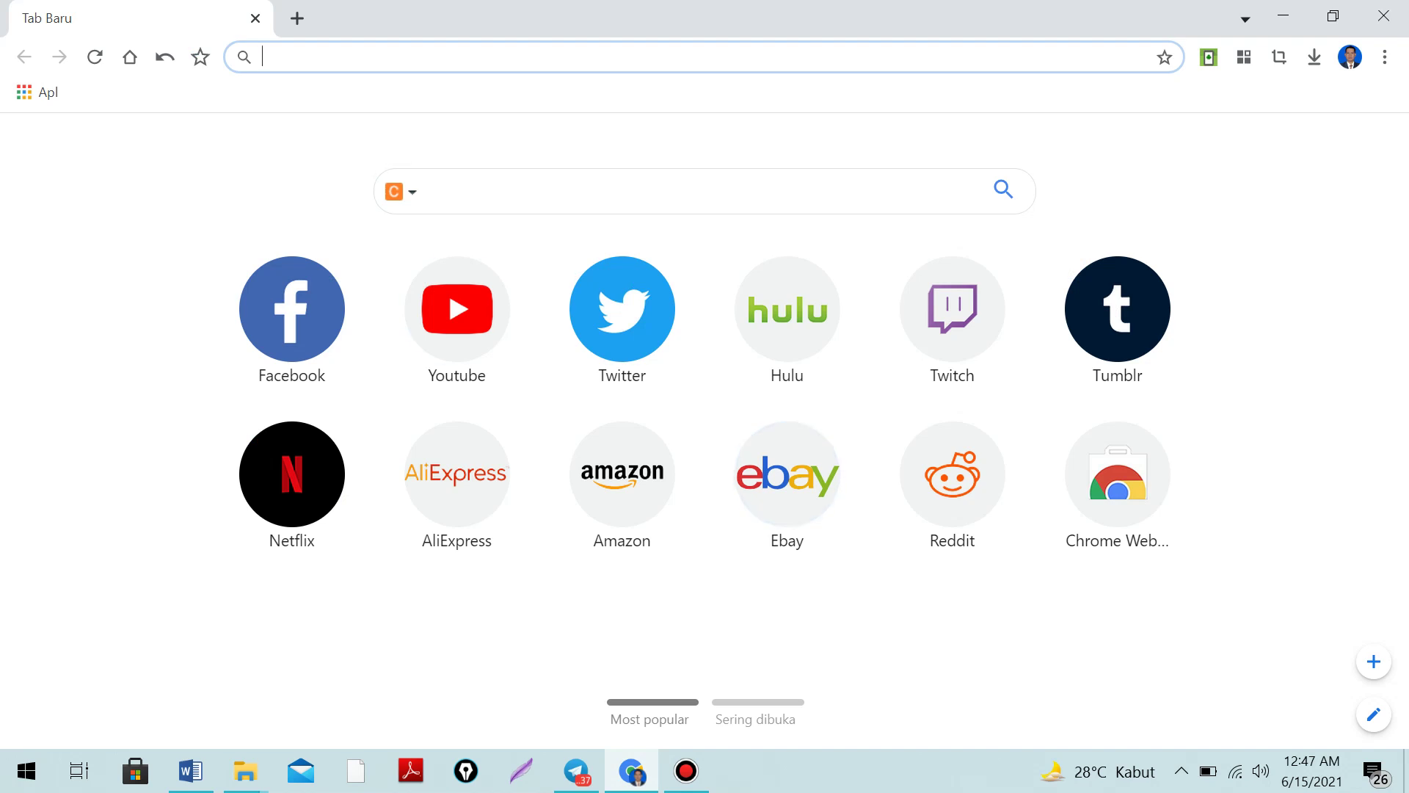
pyautogui.click(457, 309)
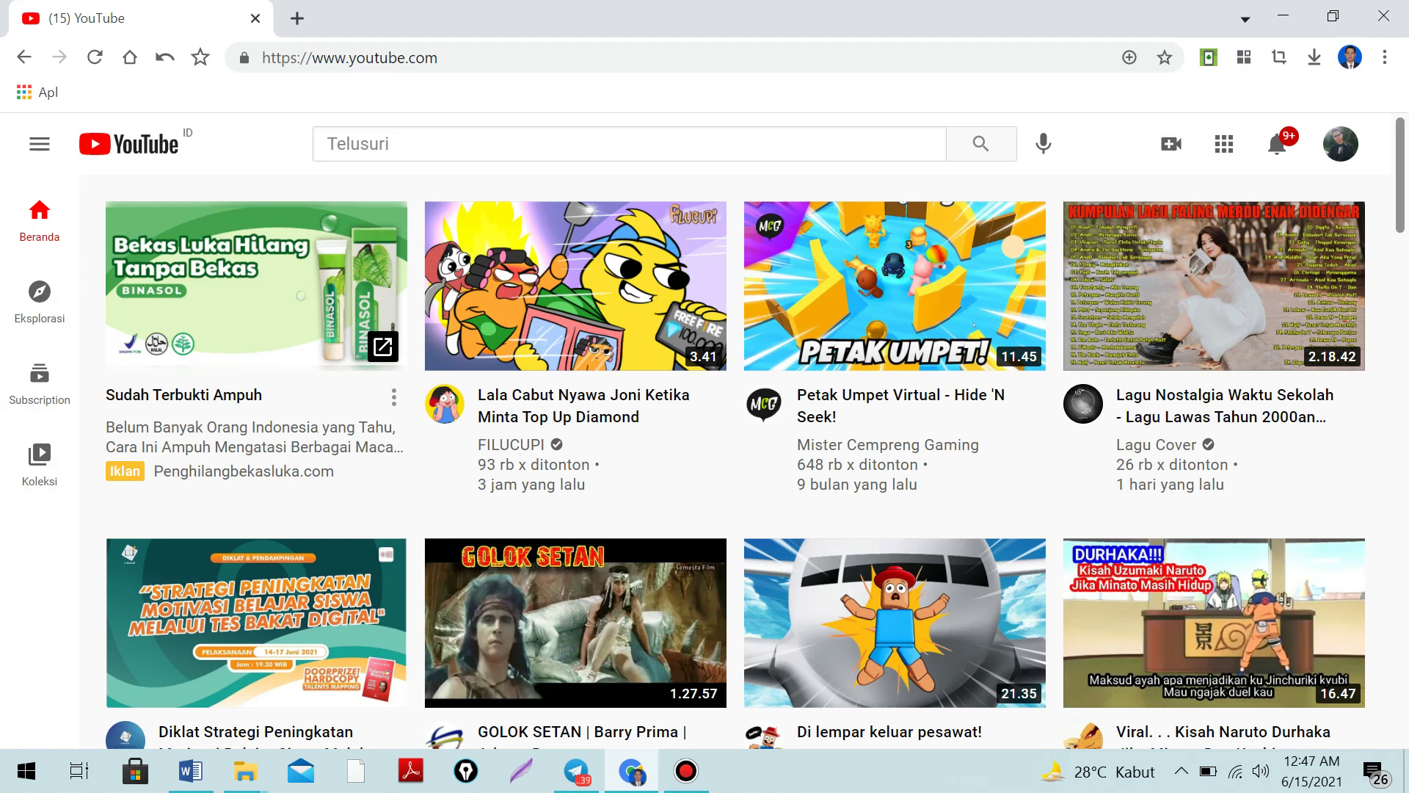
pyautogui.click(1342, 144)
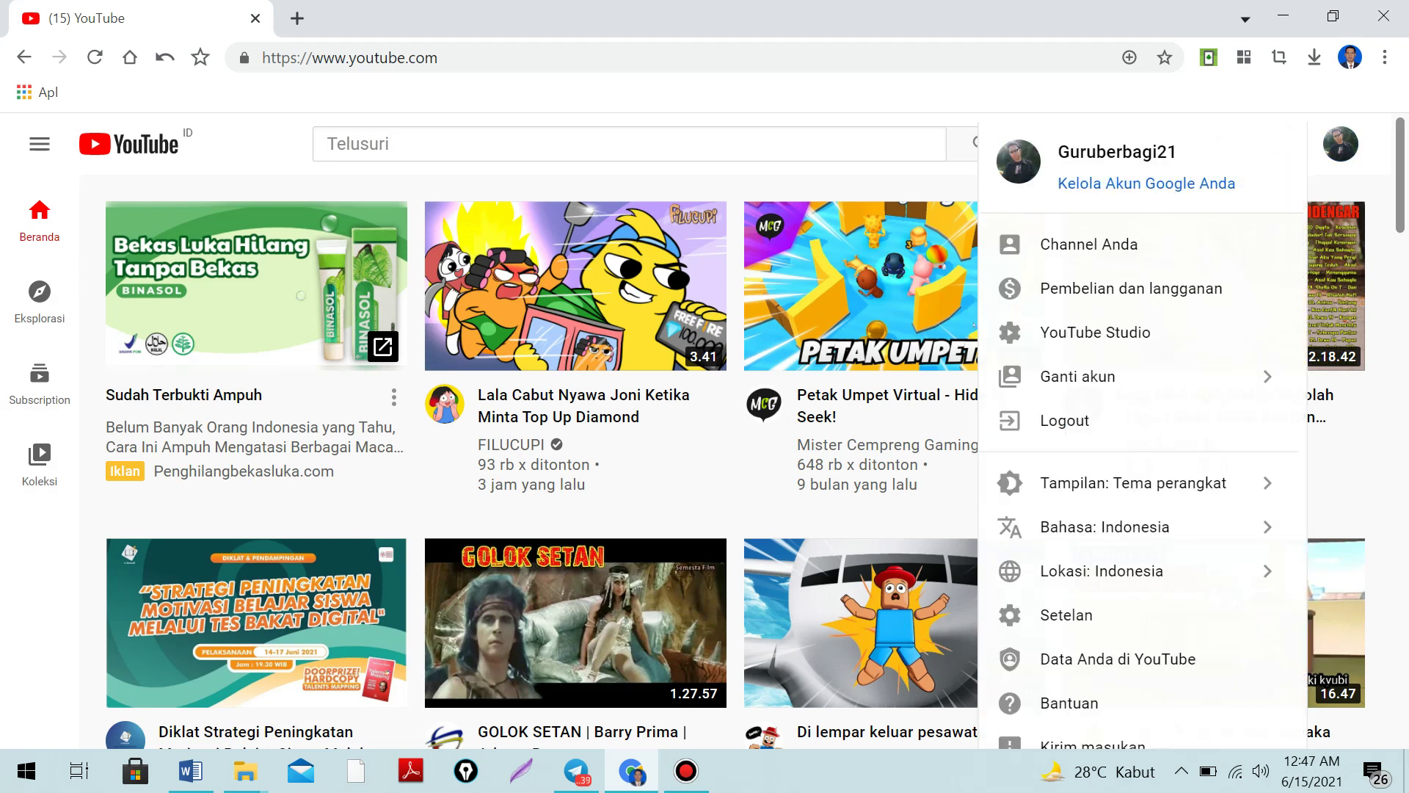
pyautogui.click(1095, 332)
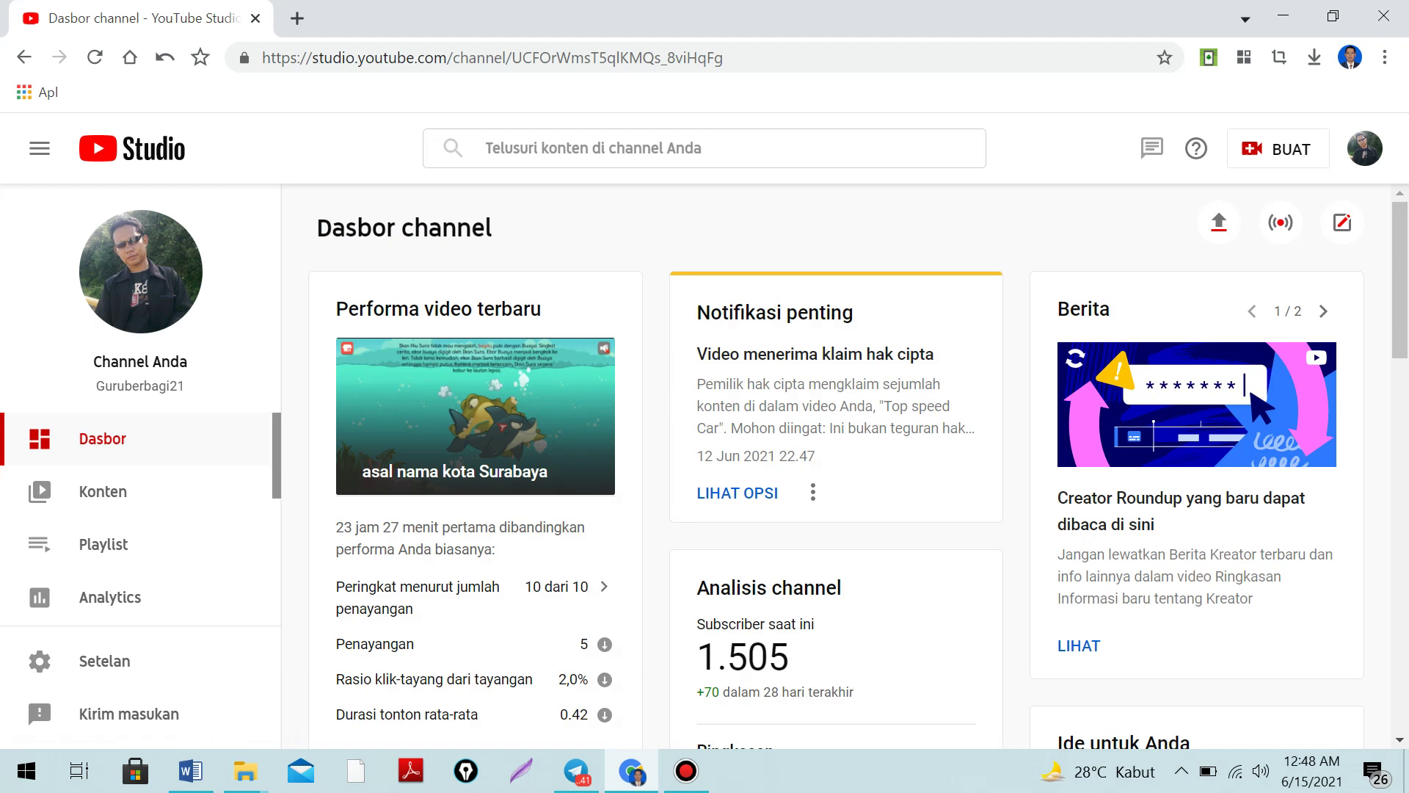
# - Open the details of the video "Angsa Bertelur emas (The Goose with the Golden Egg)" from the channel's content list
pyautogui.scroll(-3, 139, 551)
pyautogui.scroll(3, 140, 551)
pyautogui.click(103, 492)
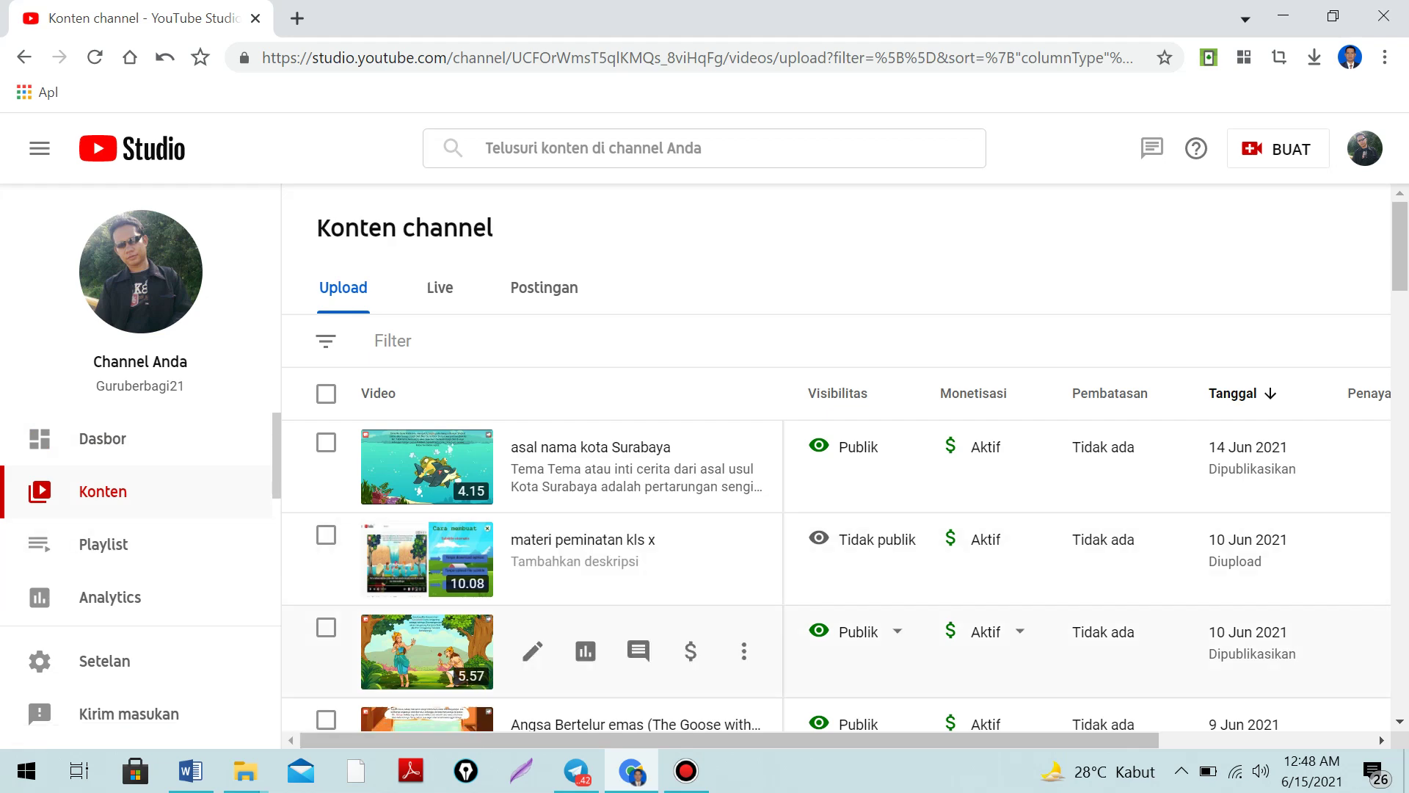
pyautogui.scroll(-5, 837, 543)
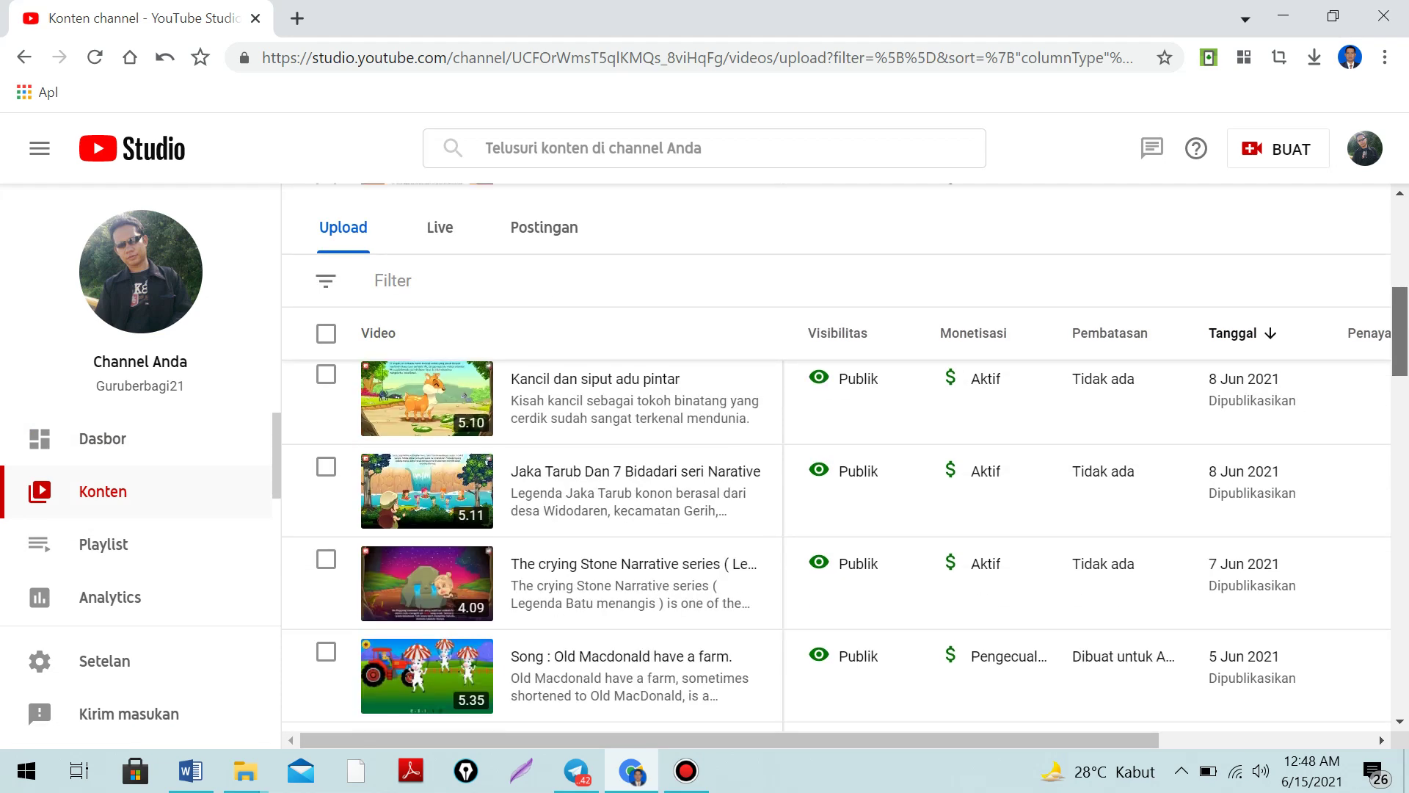
pyautogui.scroll(-12, 836, 543)
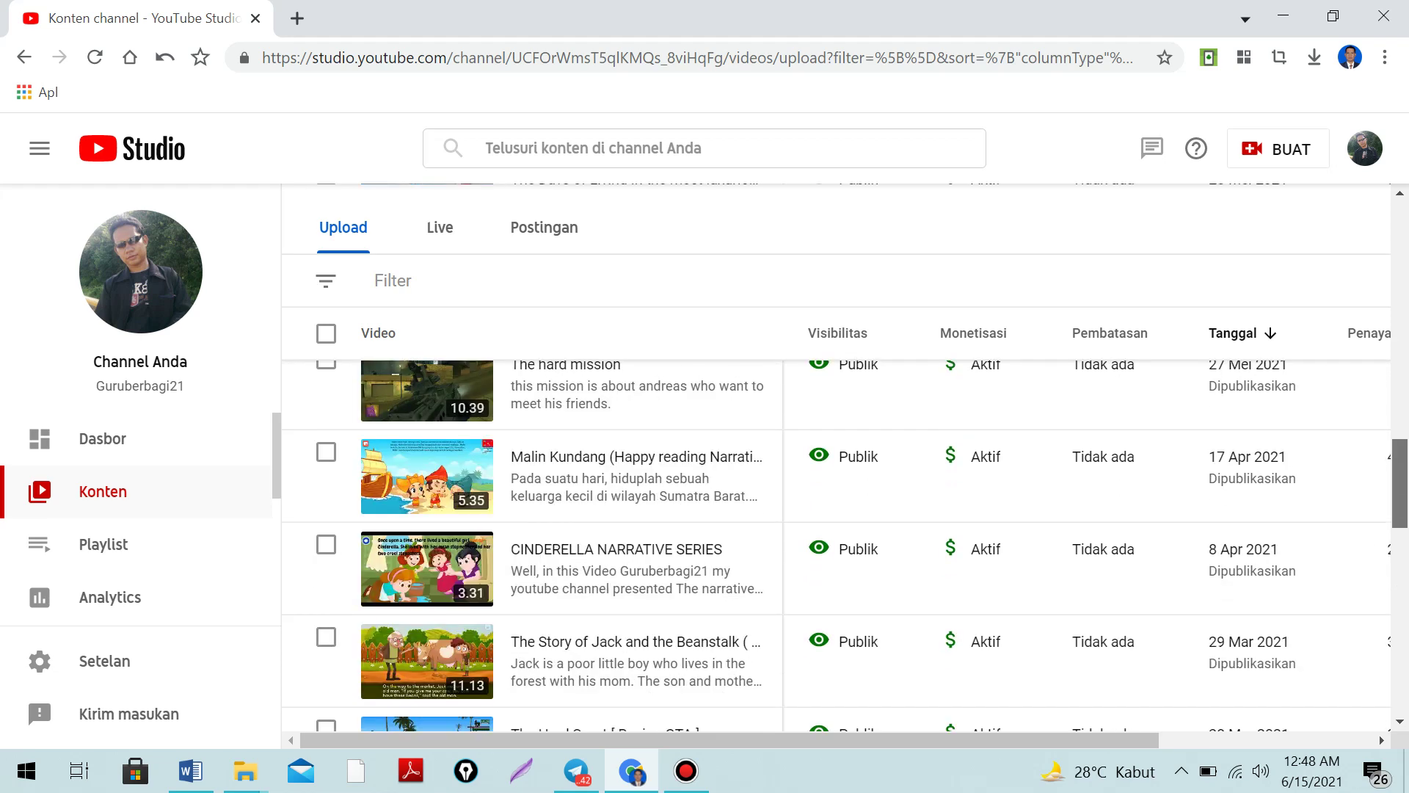
pyautogui.scroll(20, 837, 544)
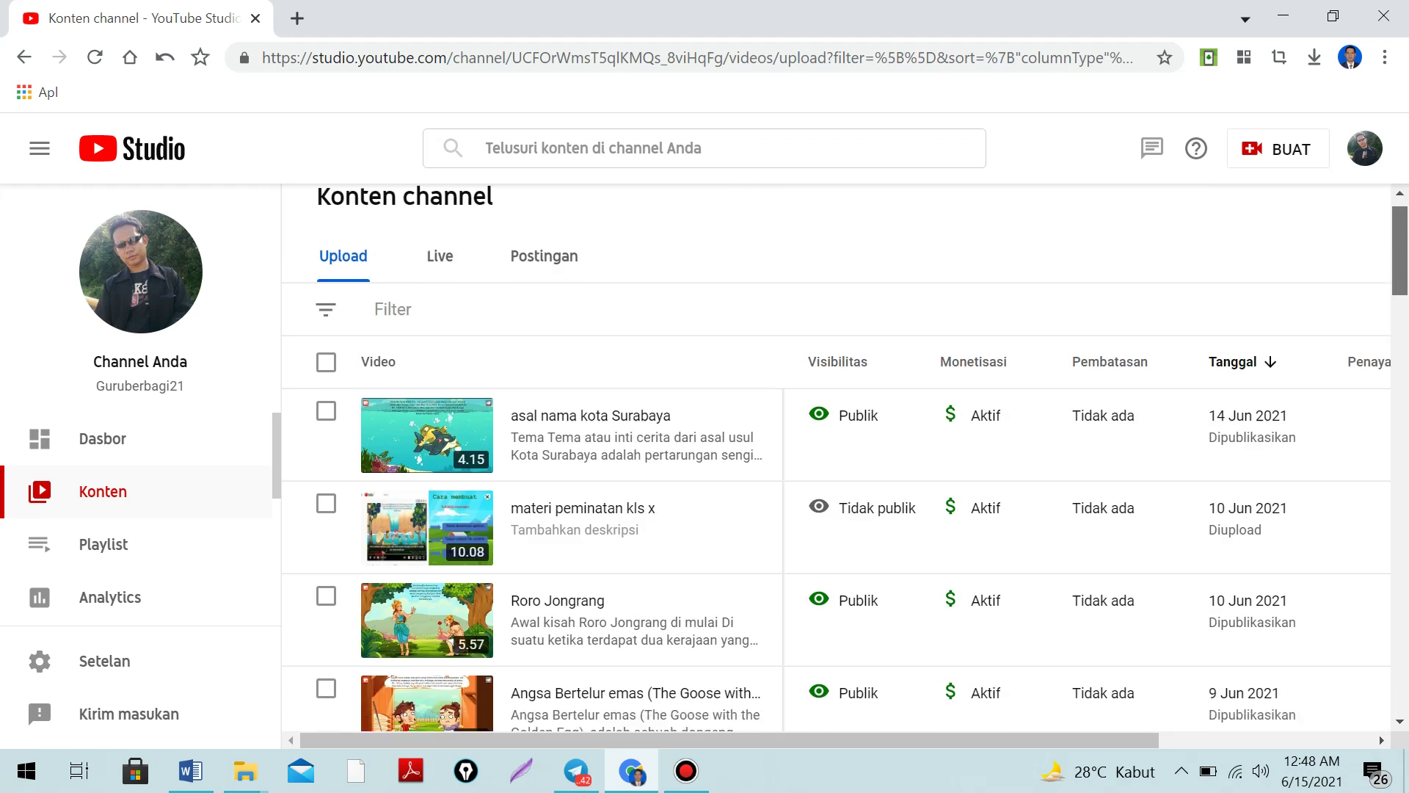
pyautogui.scroll(-4, 837, 543)
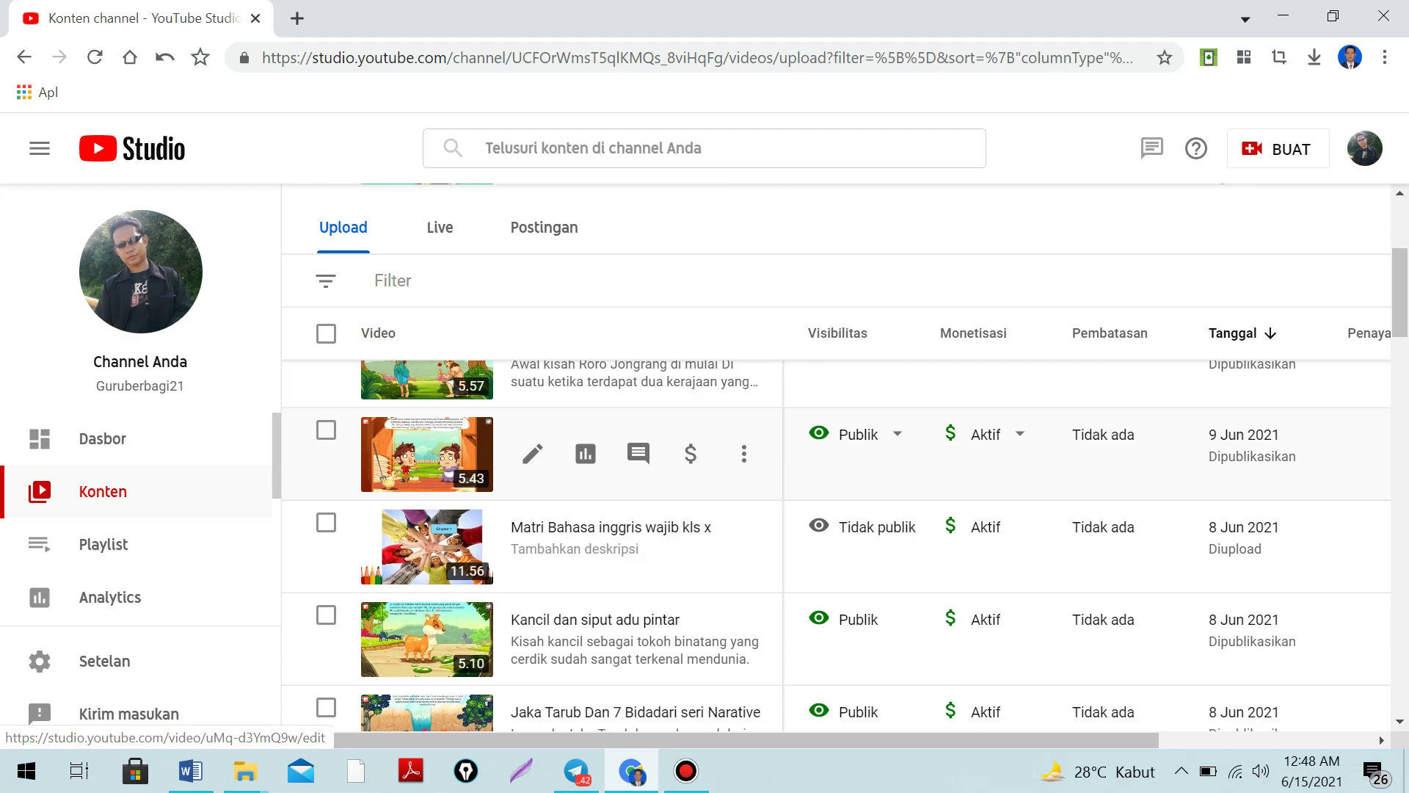
pyautogui.click(427, 455)
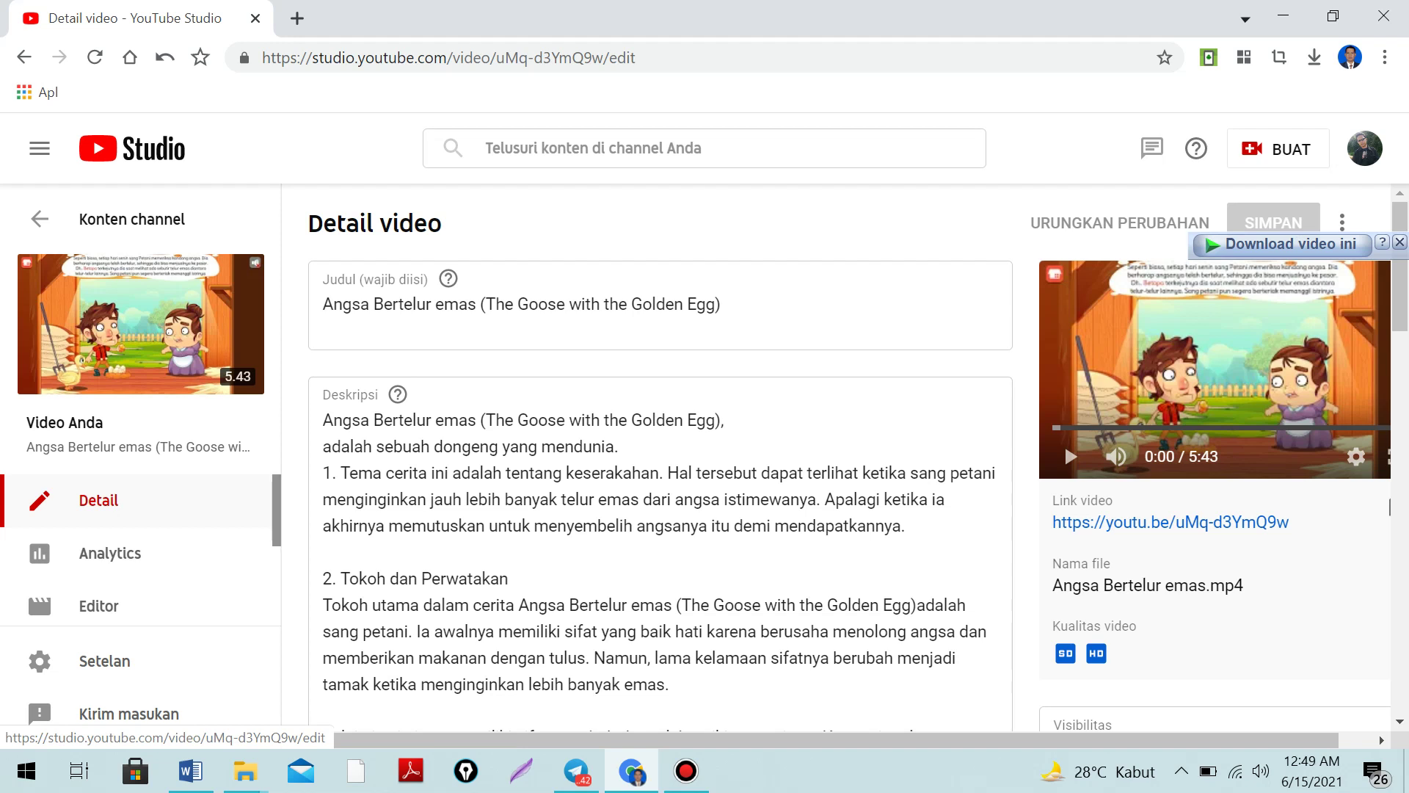
# - Open the subtitle management page for the video "Angsa Bertelur emas"
pyautogui.scroll(-1, 140, 558)
pyautogui.scroll(1, 139, 558)
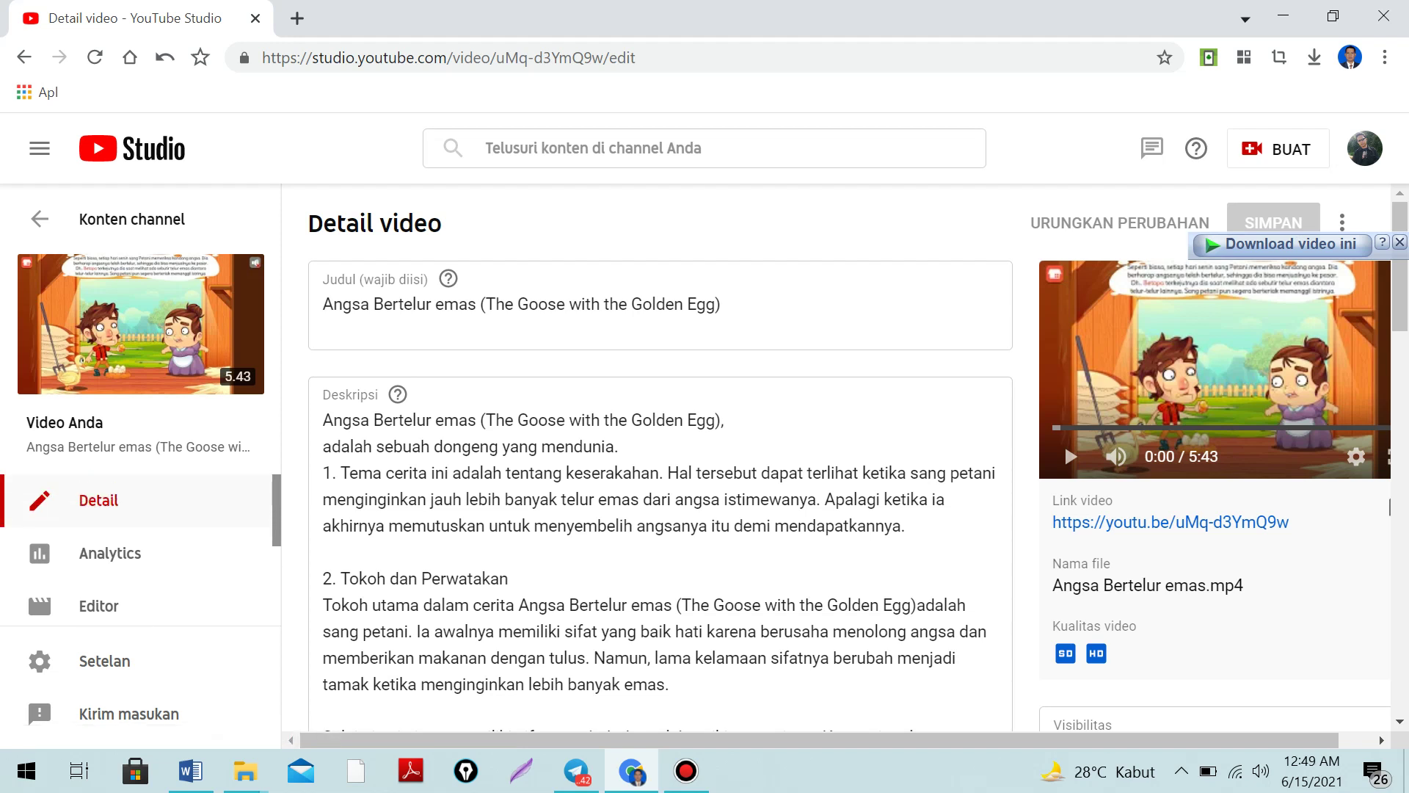
pyautogui.scroll(-3, 139, 558)
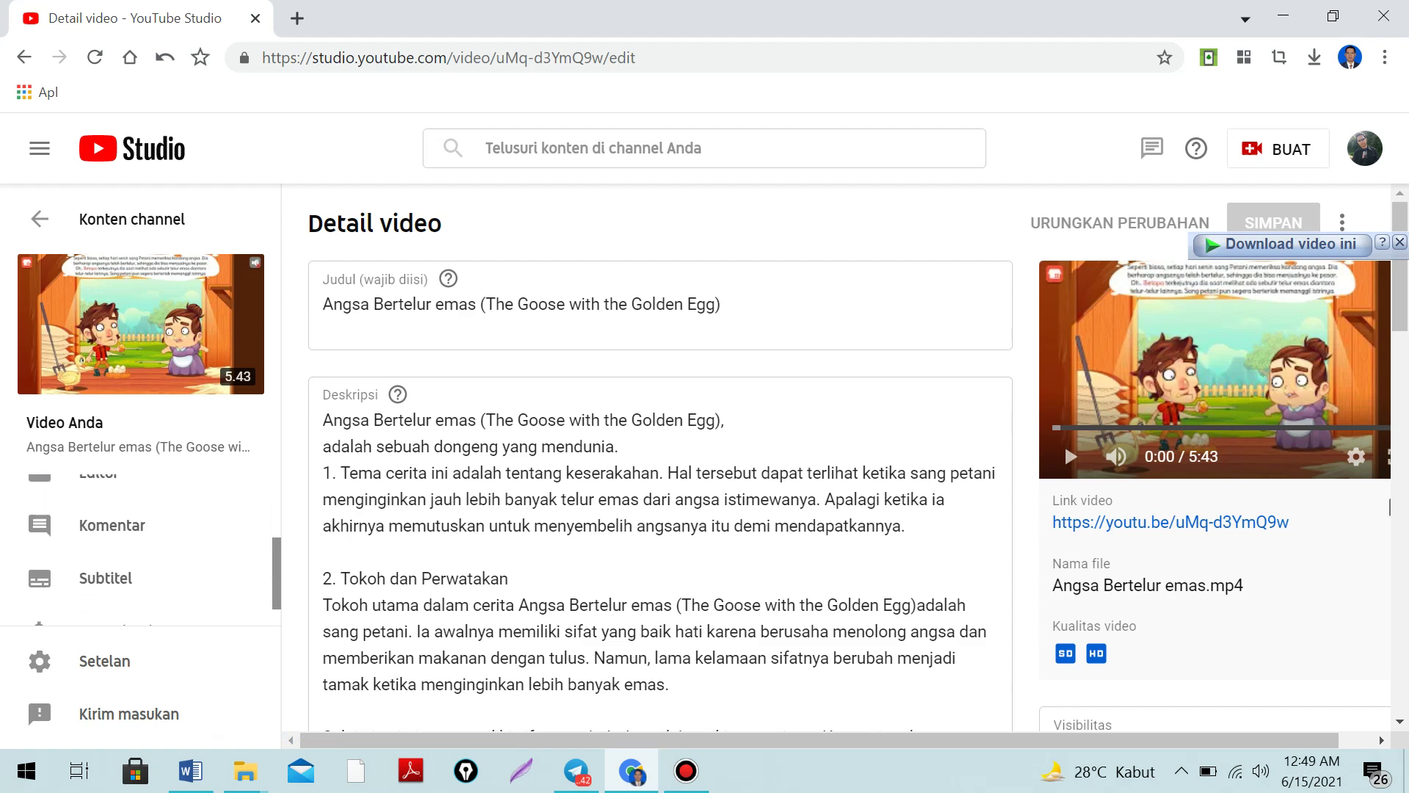
pyautogui.click(139, 551)
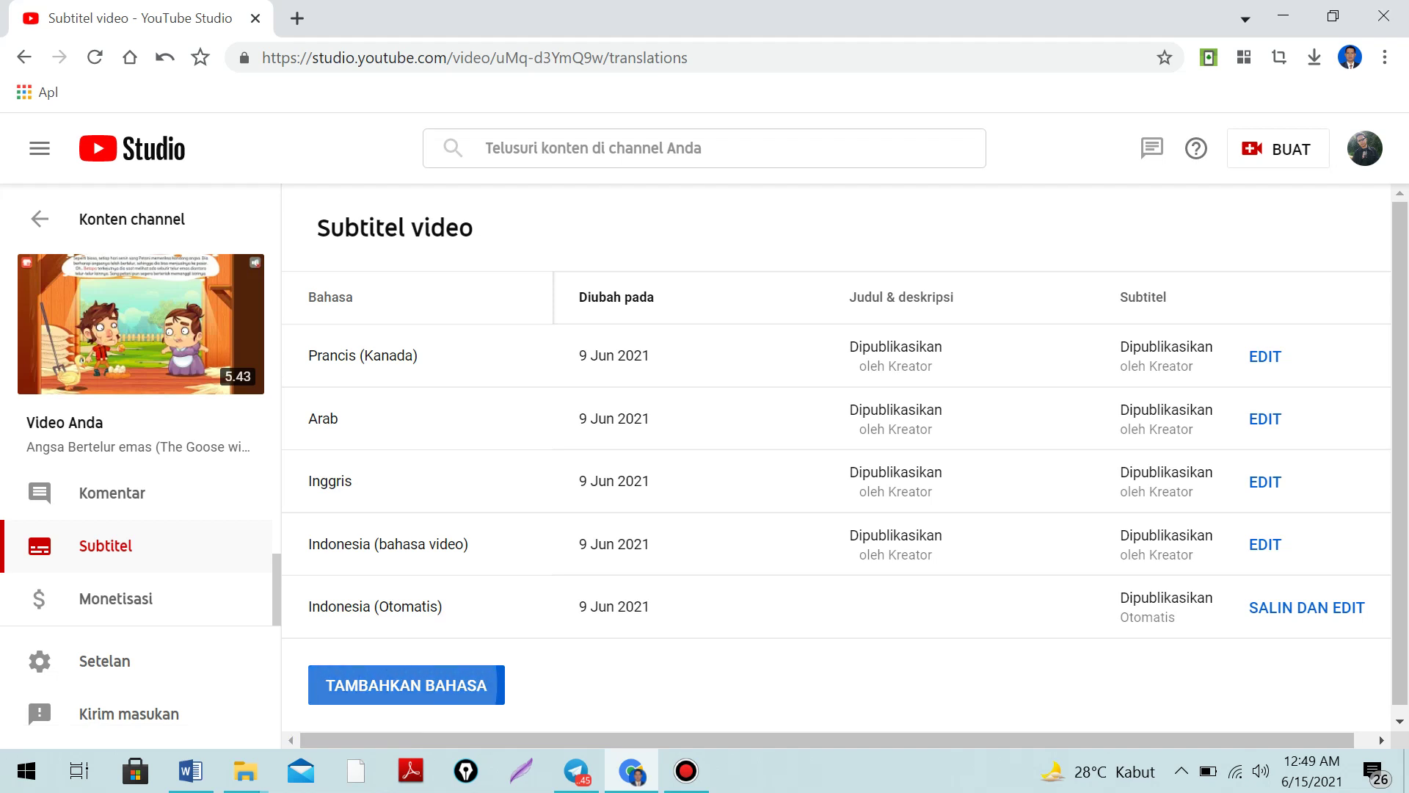
# - Add Hindi as a new subtitle language for the video
pyautogui.click(406, 685)
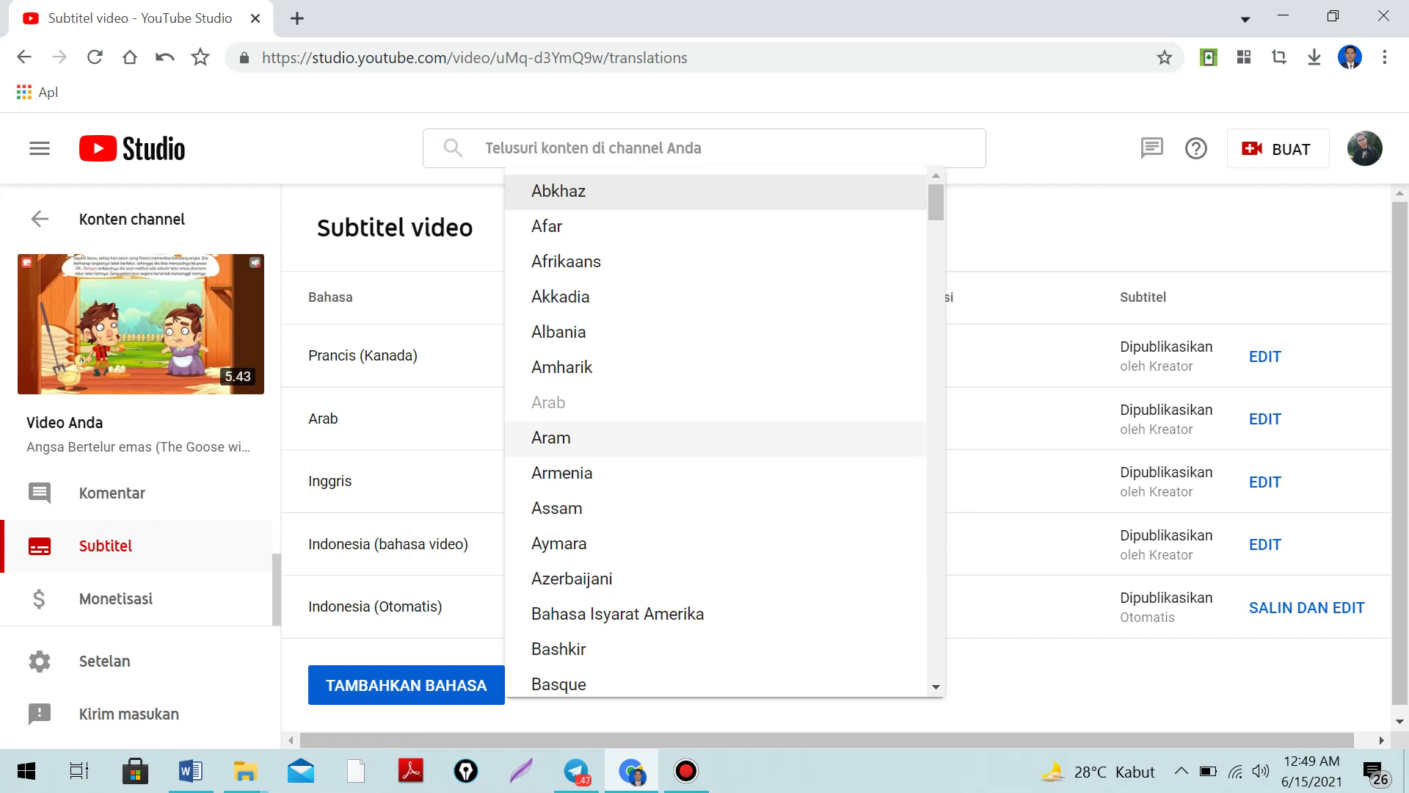
pyautogui.scroll(-5, 661, 507)
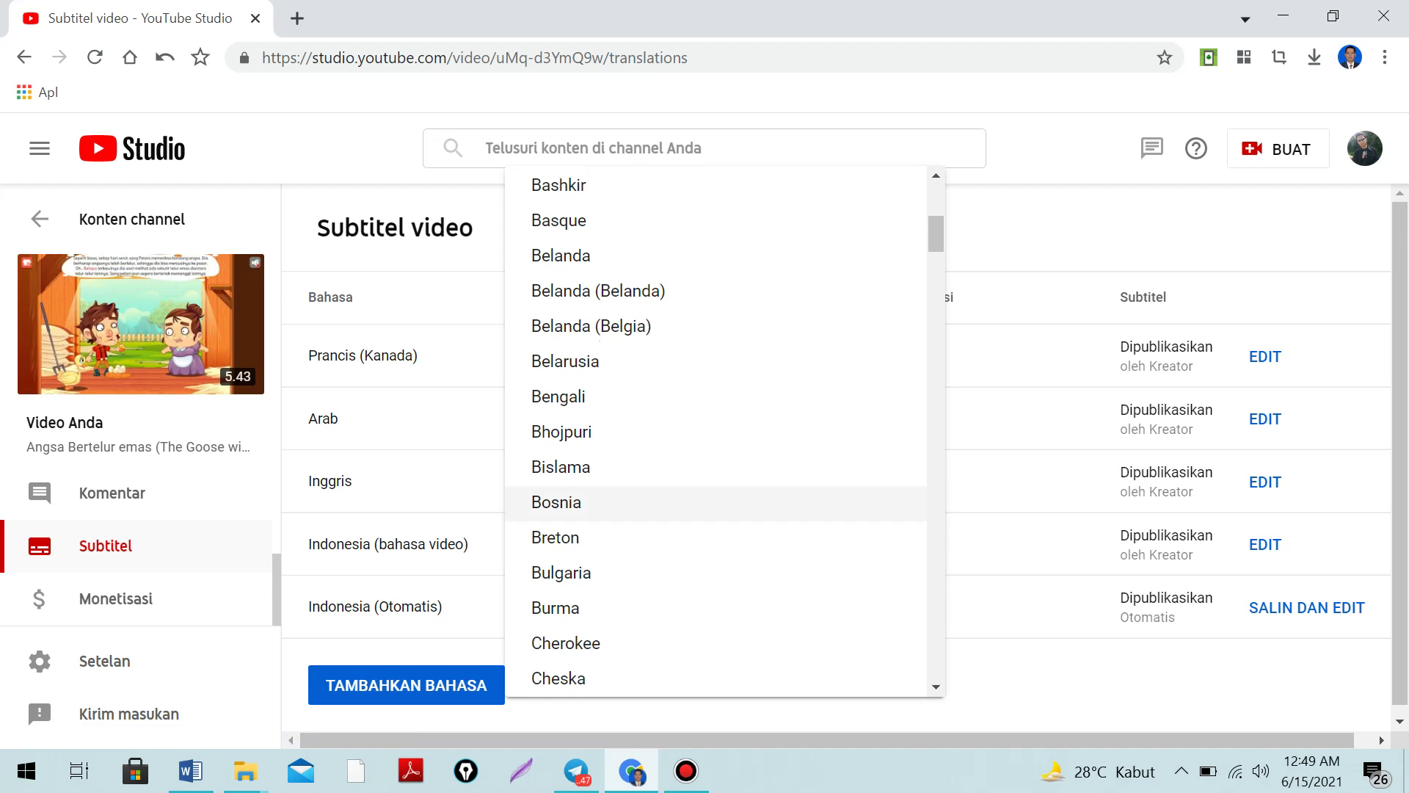
pyautogui.scroll(-6, 936, 235)
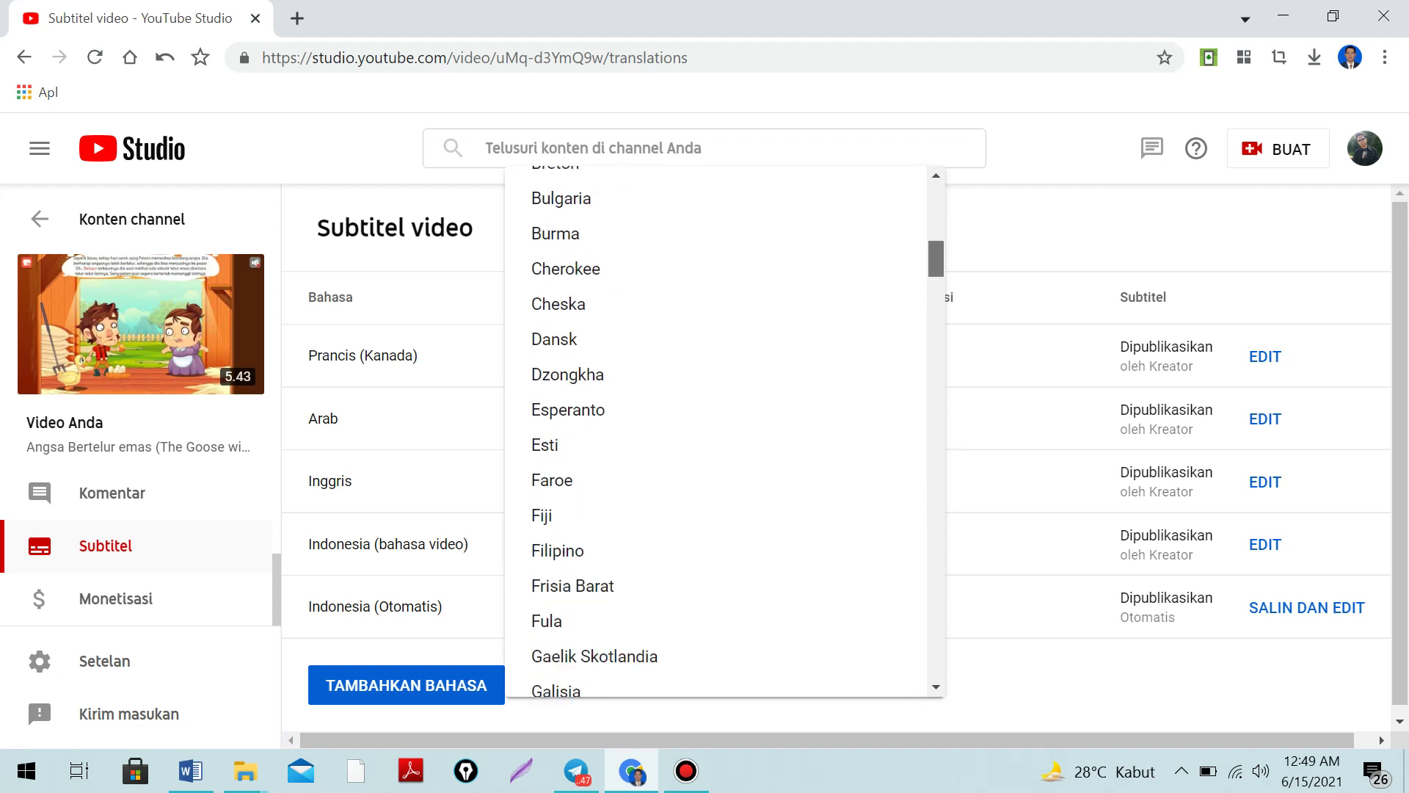
pyautogui.scroll(-6, 716, 433)
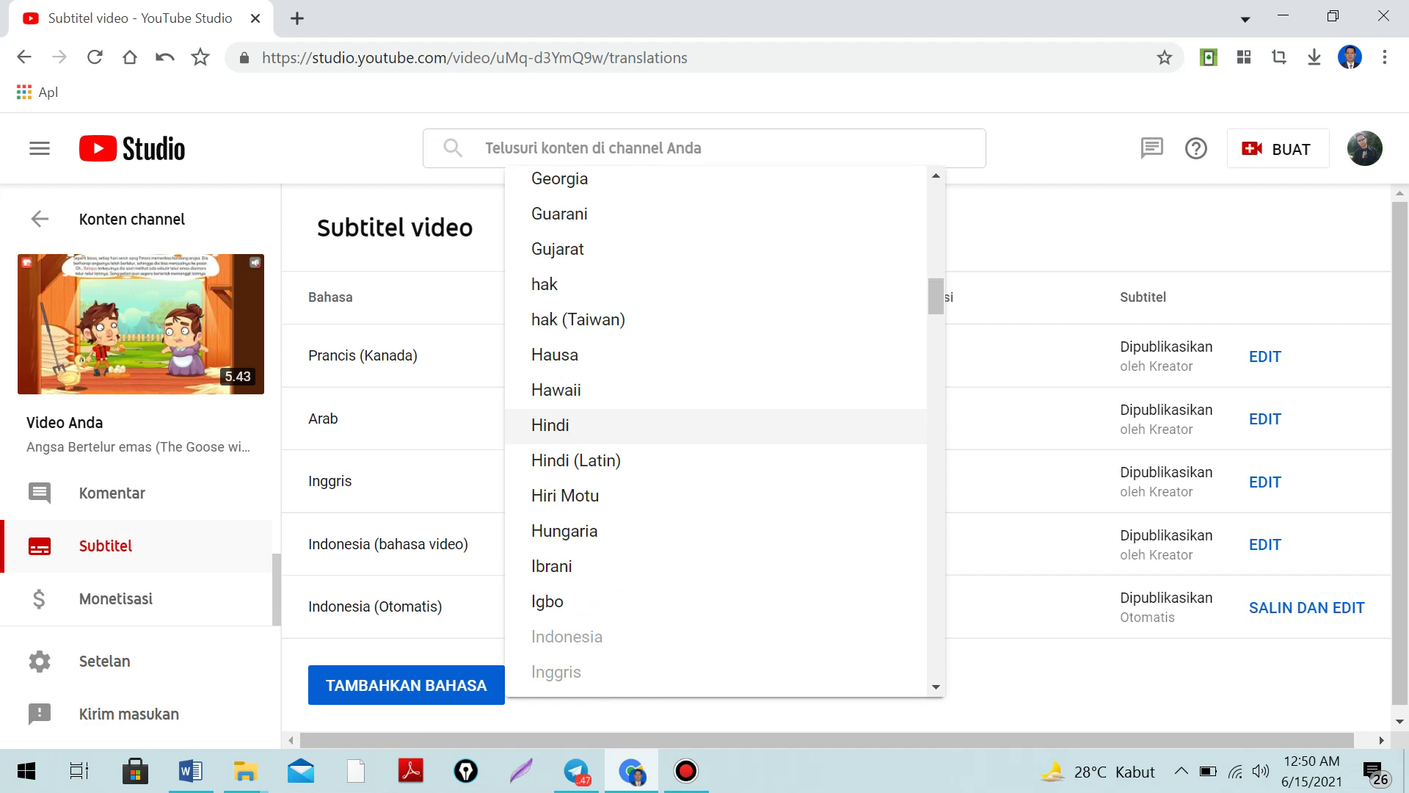
pyautogui.click(716, 426)
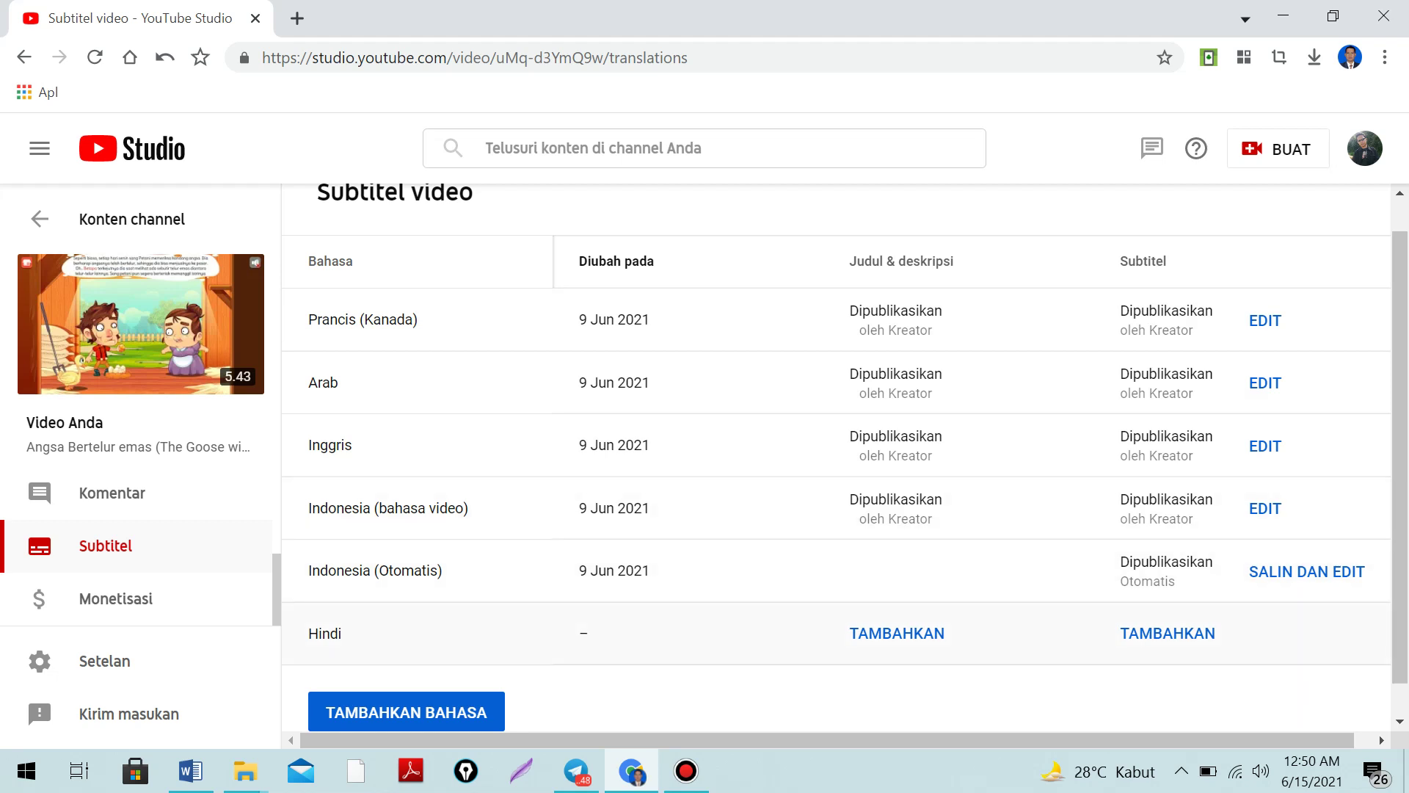
# - Examine the title and description fields in the Hindi translation form, and close it without entering anything
pyautogui.click(897, 632)
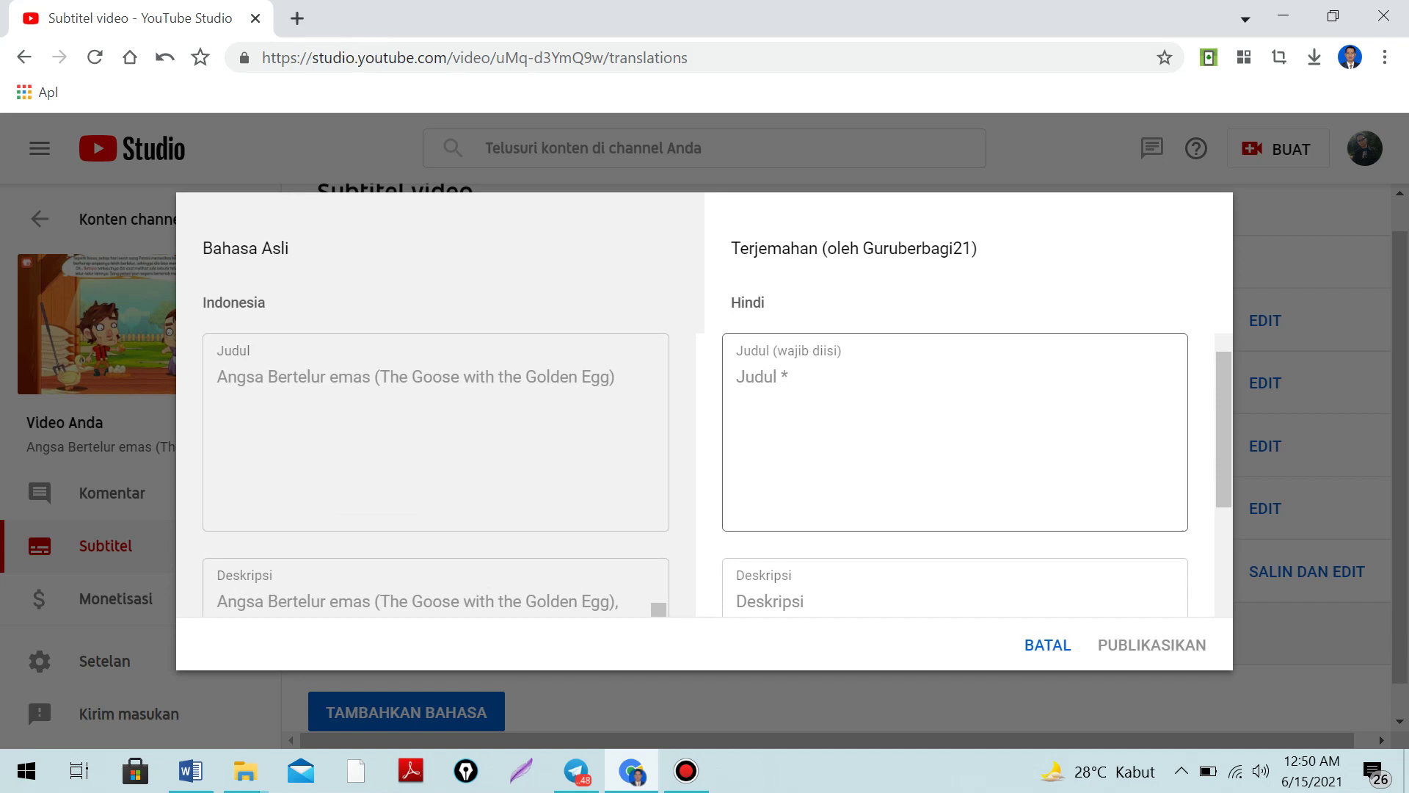
pyautogui.scroll(-3, 784, 441)
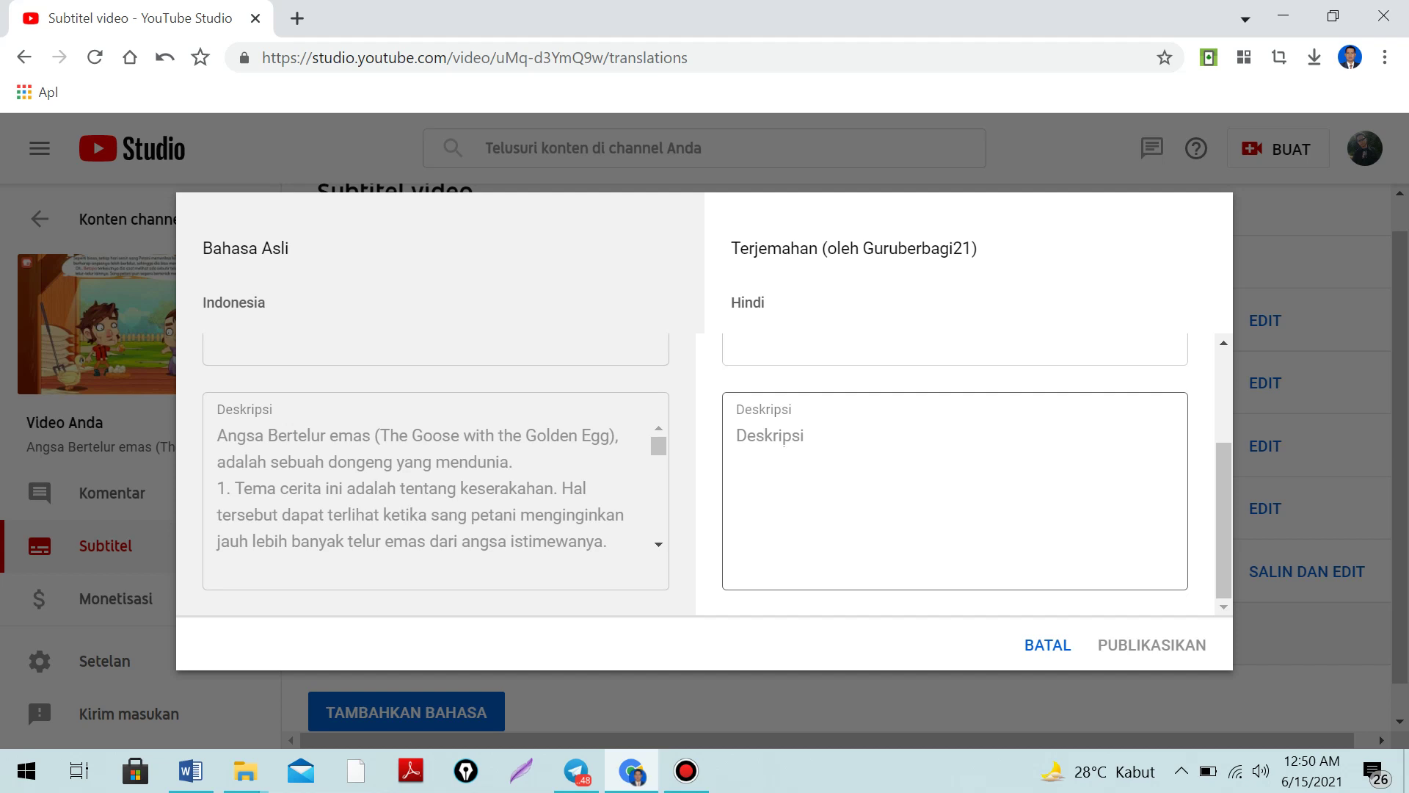
pyautogui.scroll(1, 784, 440)
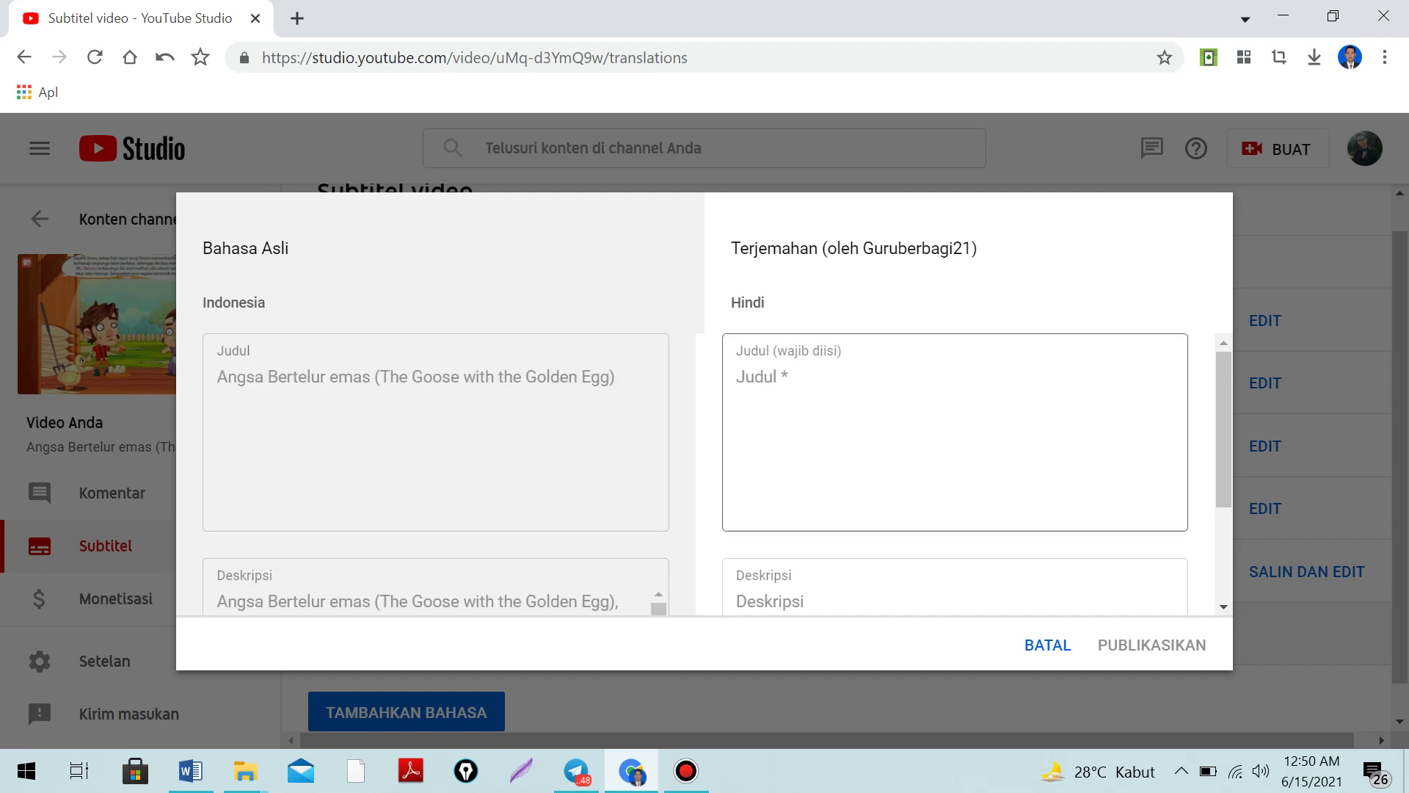
pyautogui.scroll(-3, 955, 474)
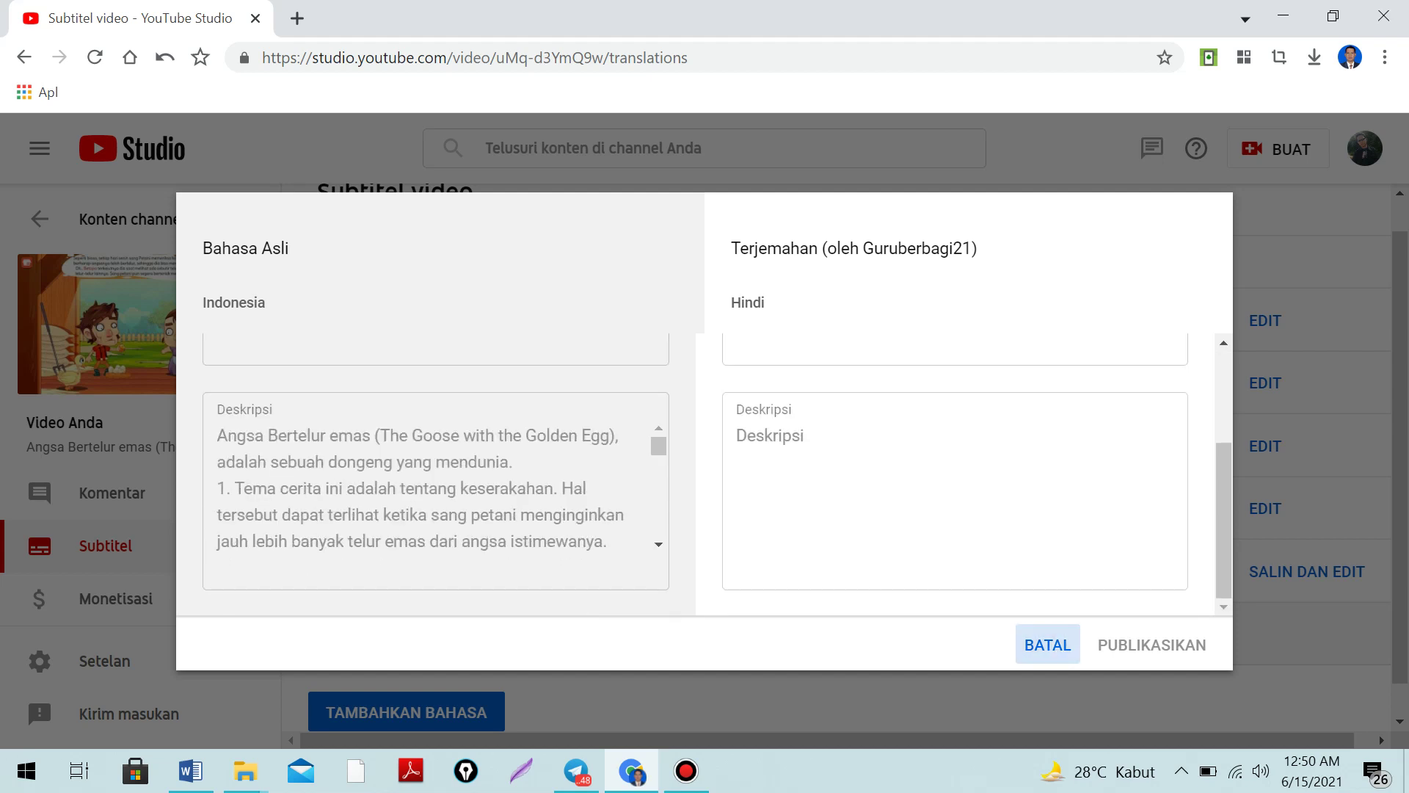
pyautogui.click(1048, 644)
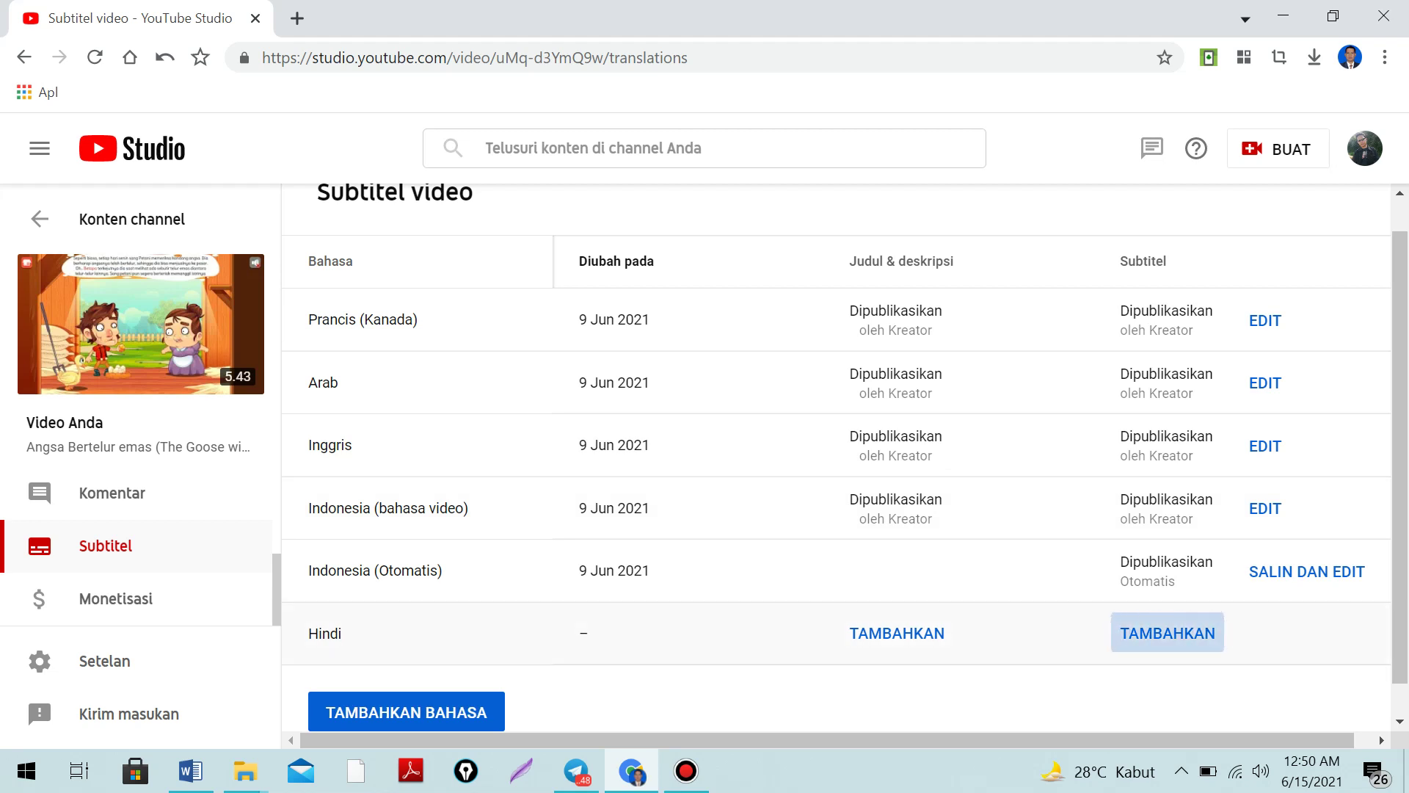
pyautogui.click(1168, 633)
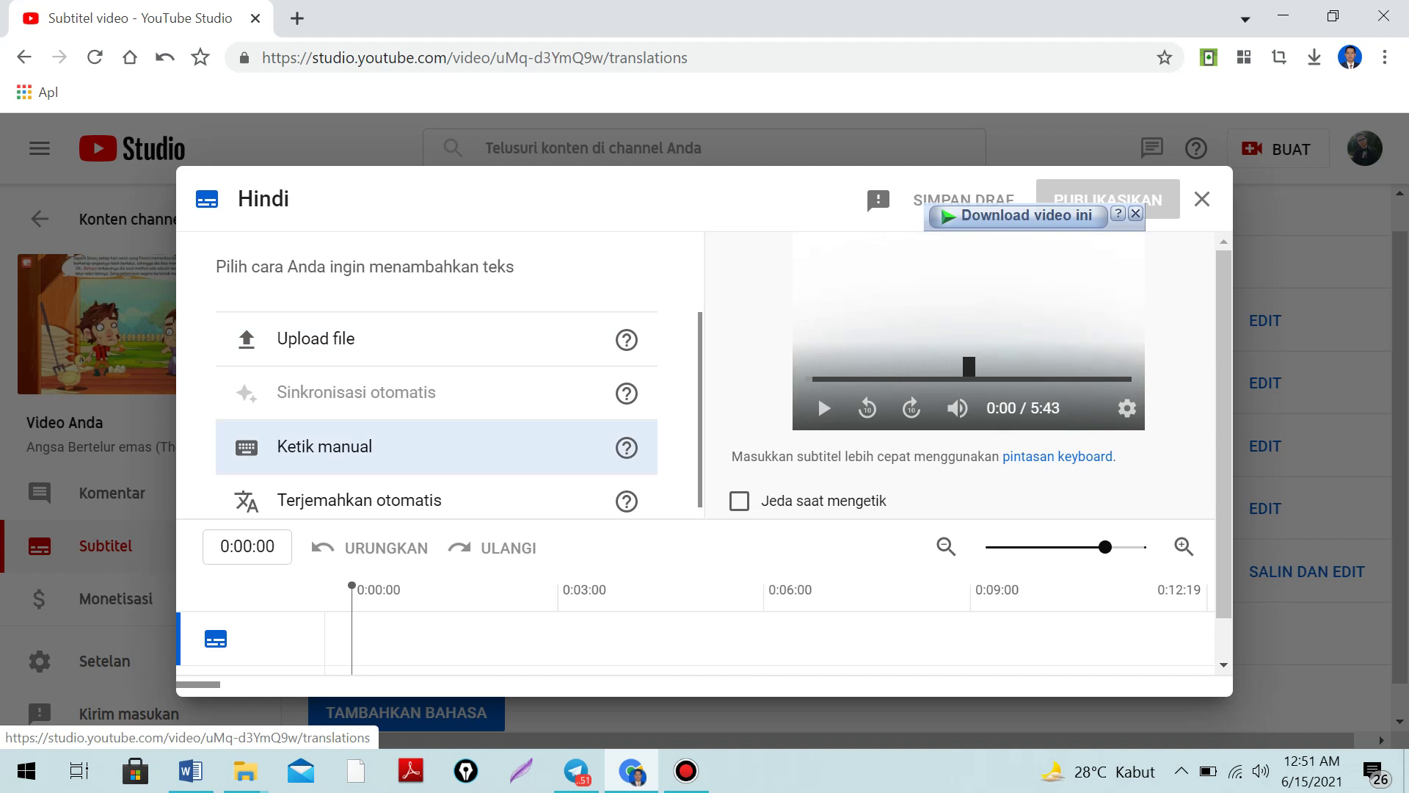
pyautogui.click(325, 447)
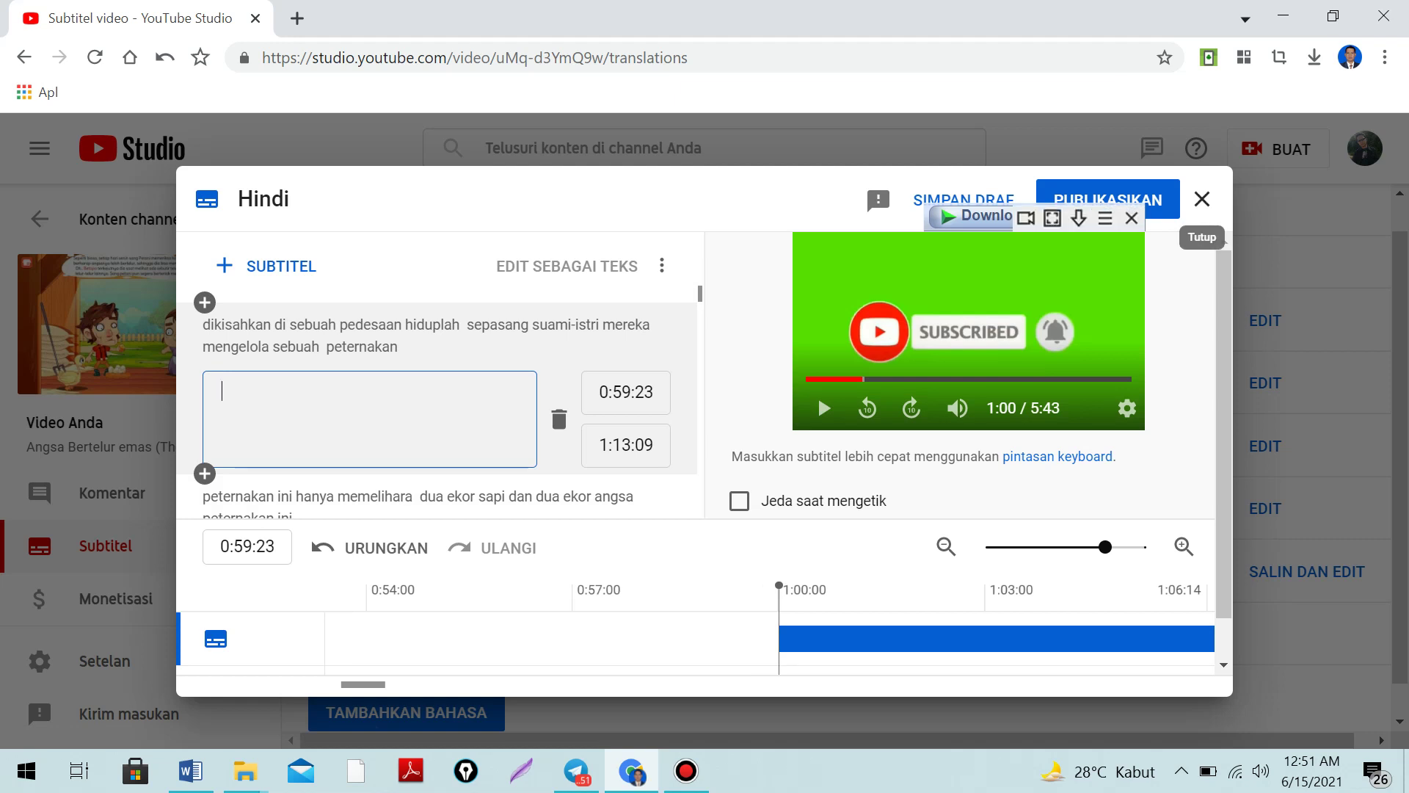
pyautogui.click(1202, 199)
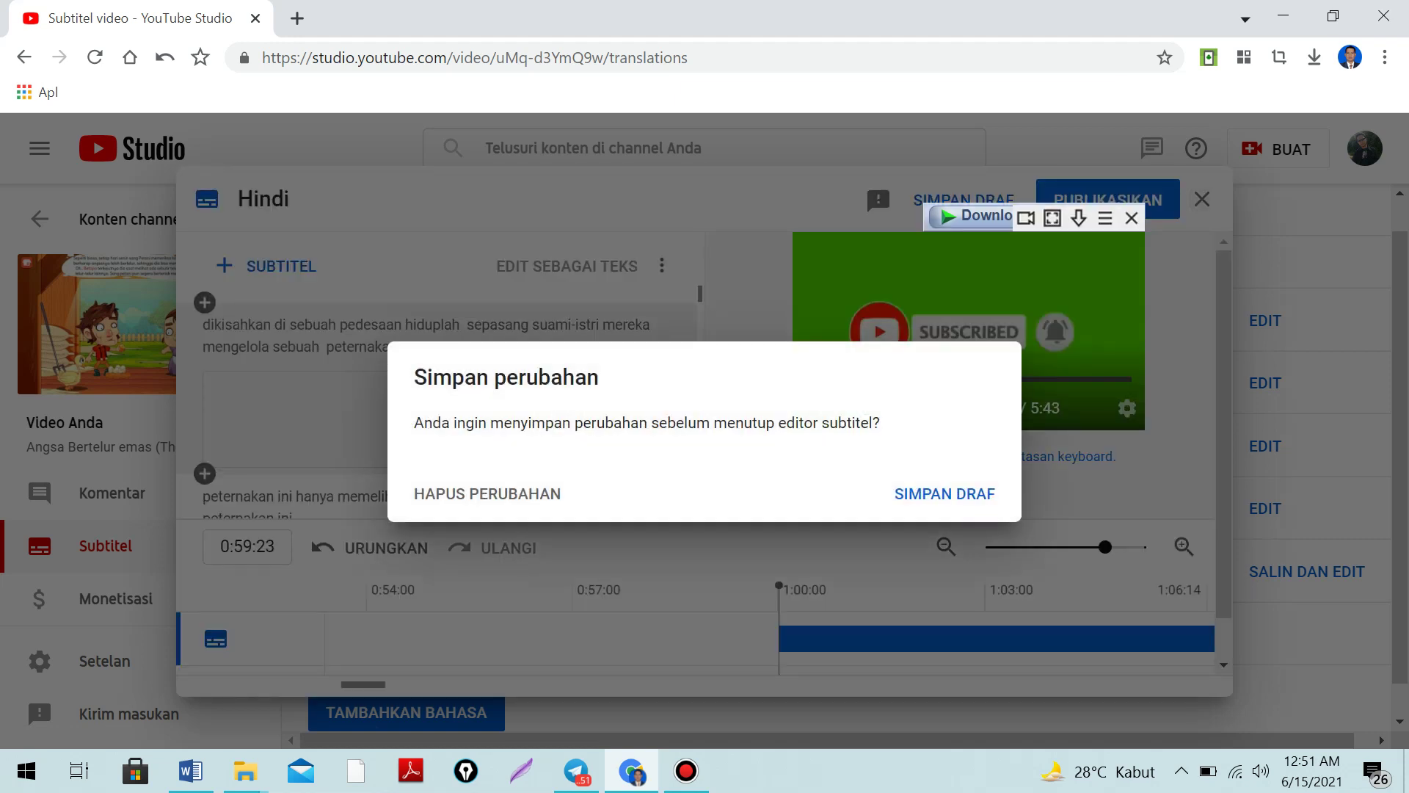
pyautogui.click(528, 492)
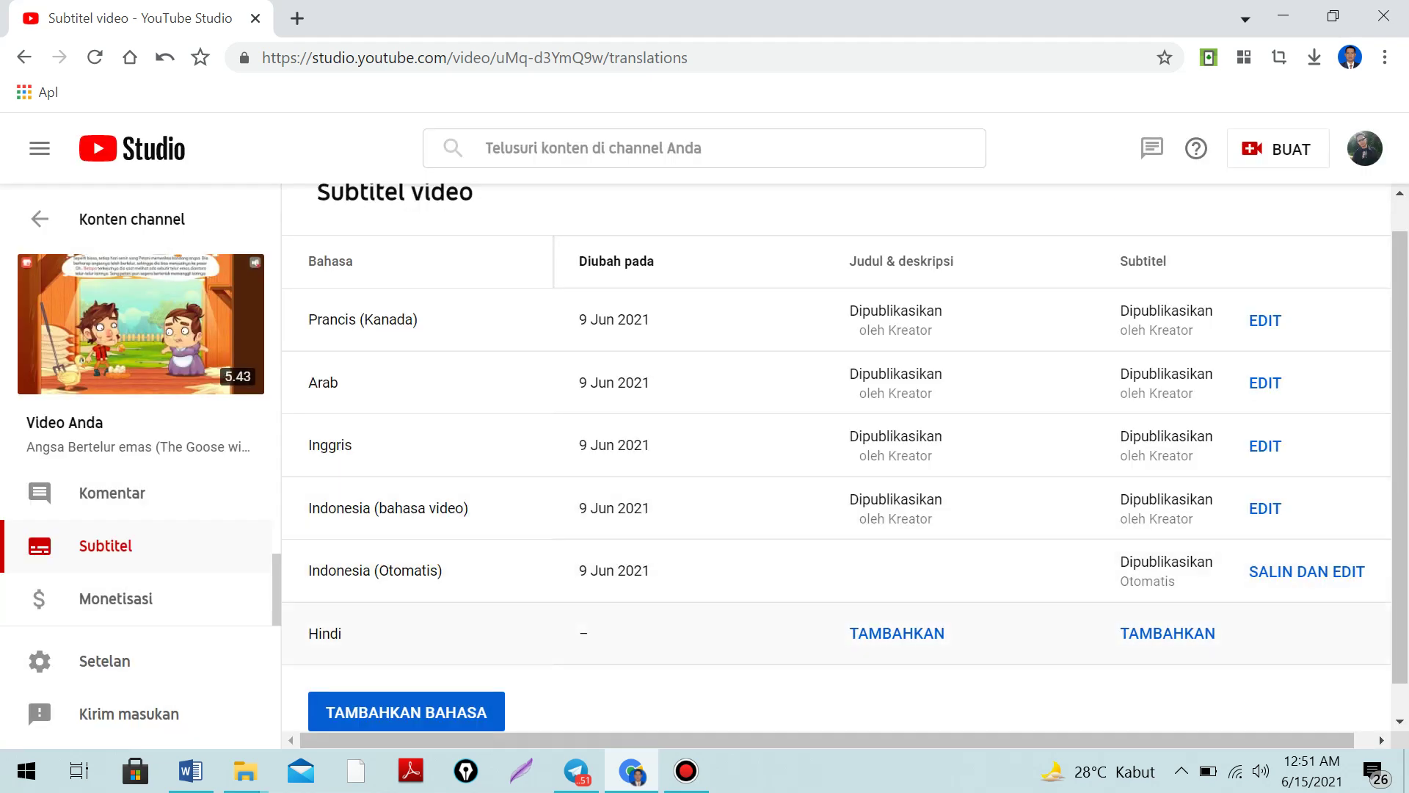
# - Create the Hindi subtitles with automatic translation, check the translated lines, and publish them
pyautogui.click(1167, 633)
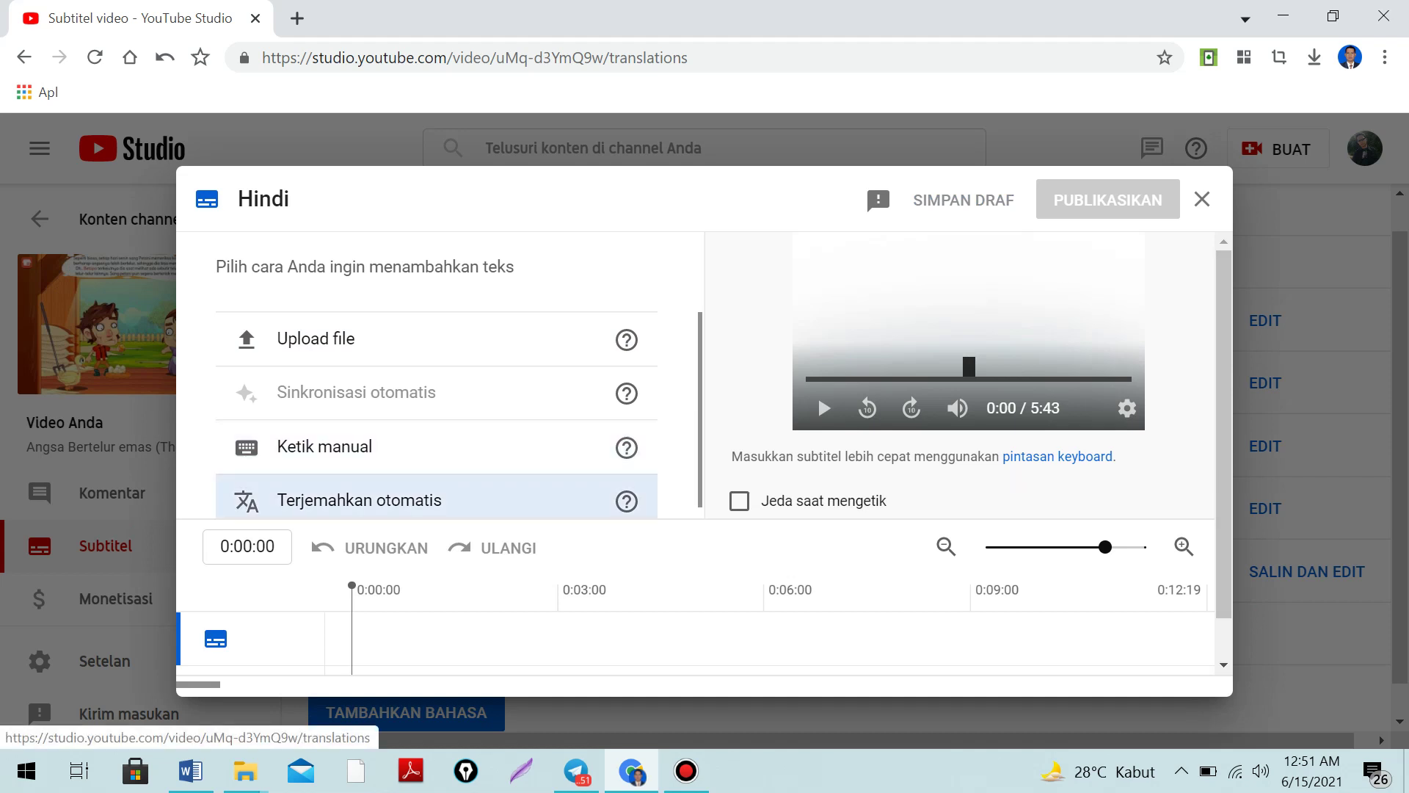
pyautogui.click(353, 500)
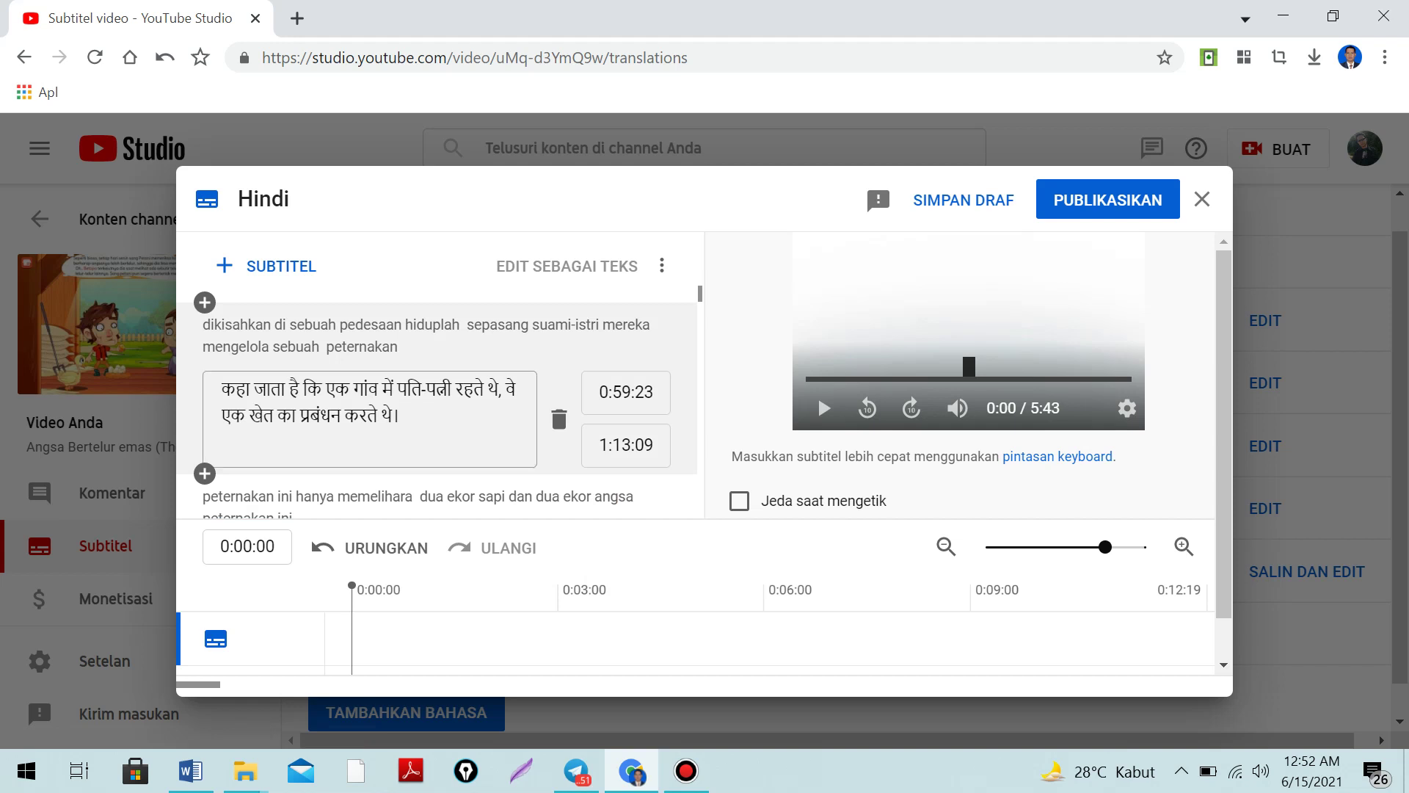
pyautogui.scroll(-4, 371, 439)
pyautogui.scroll(4, 371, 439)
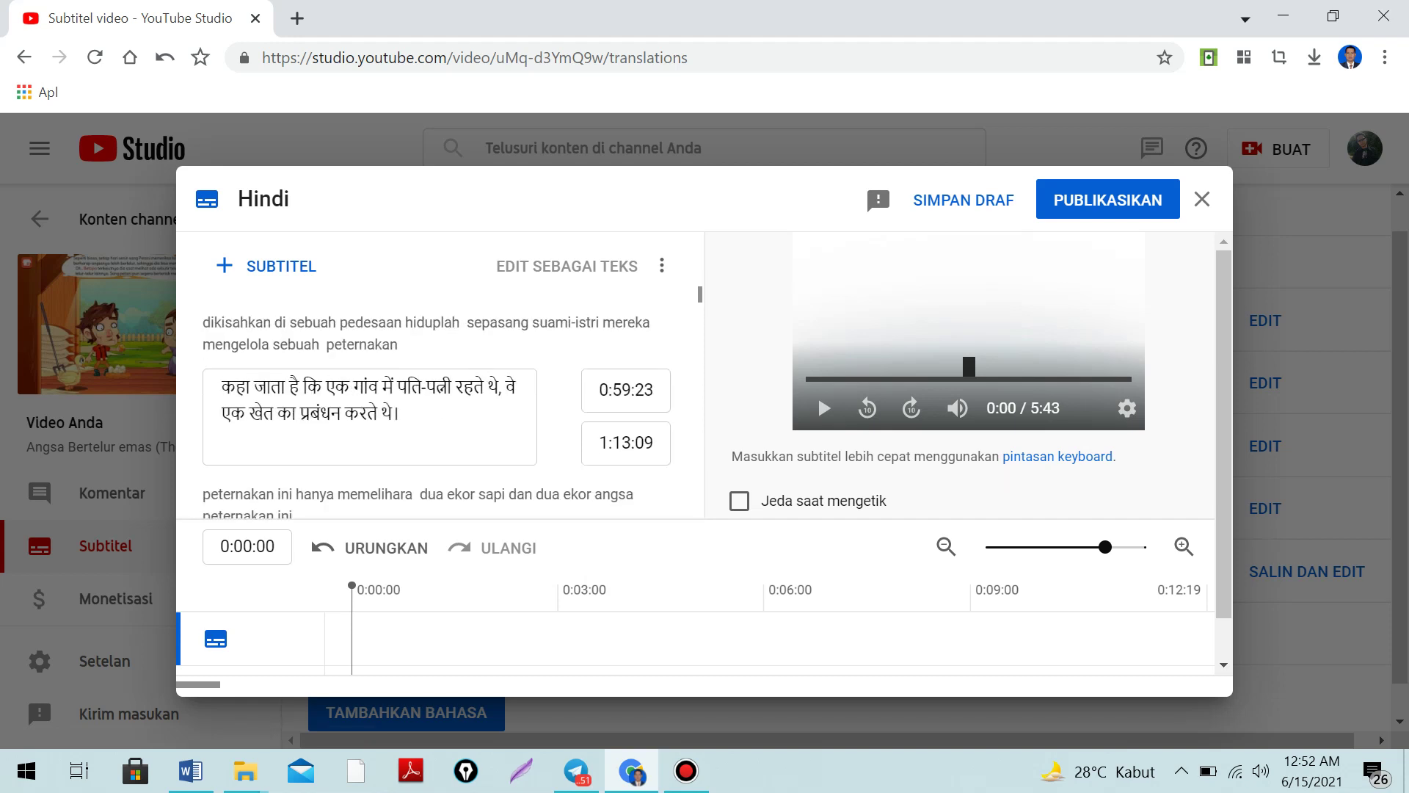
pyautogui.scroll(-5, 437, 367)
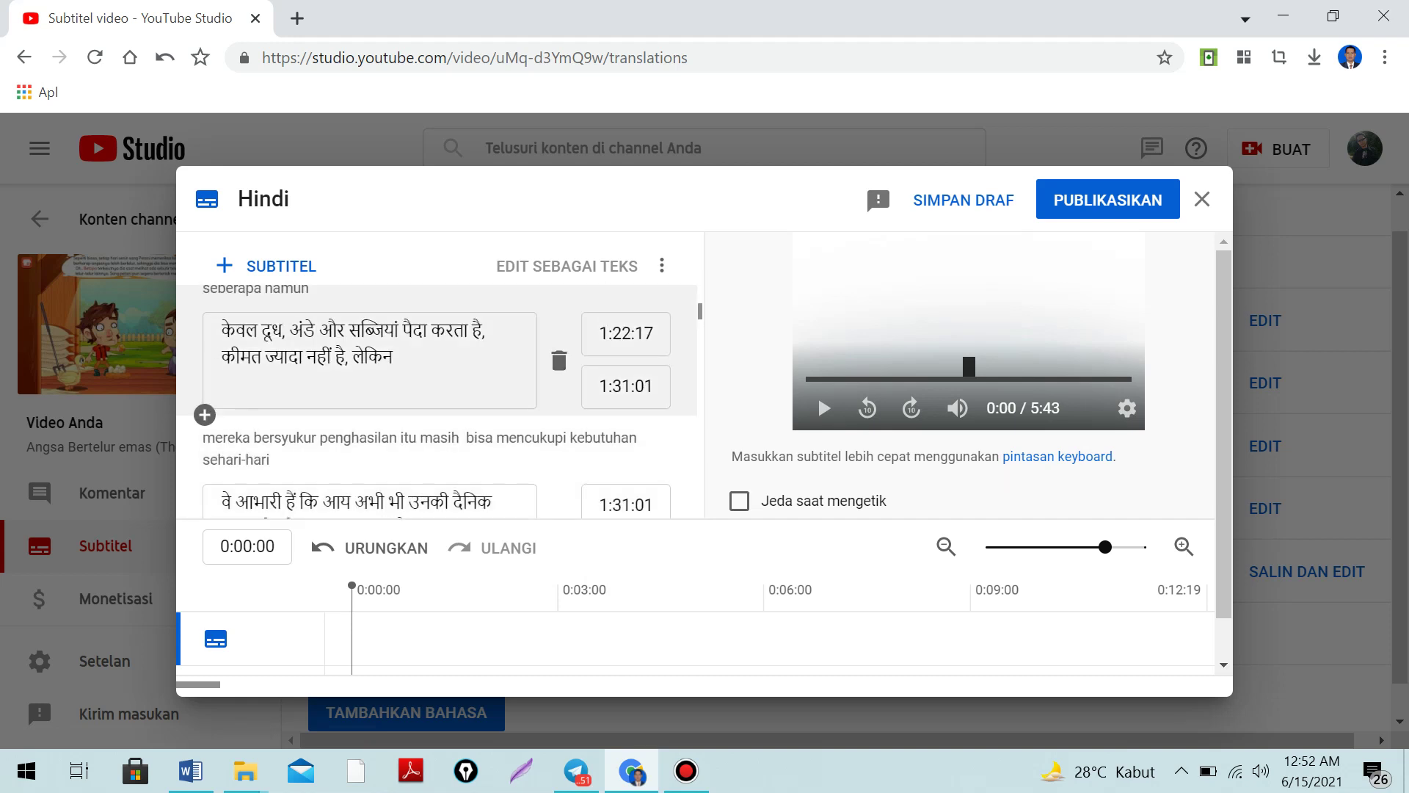
pyautogui.scroll(5, 436, 367)
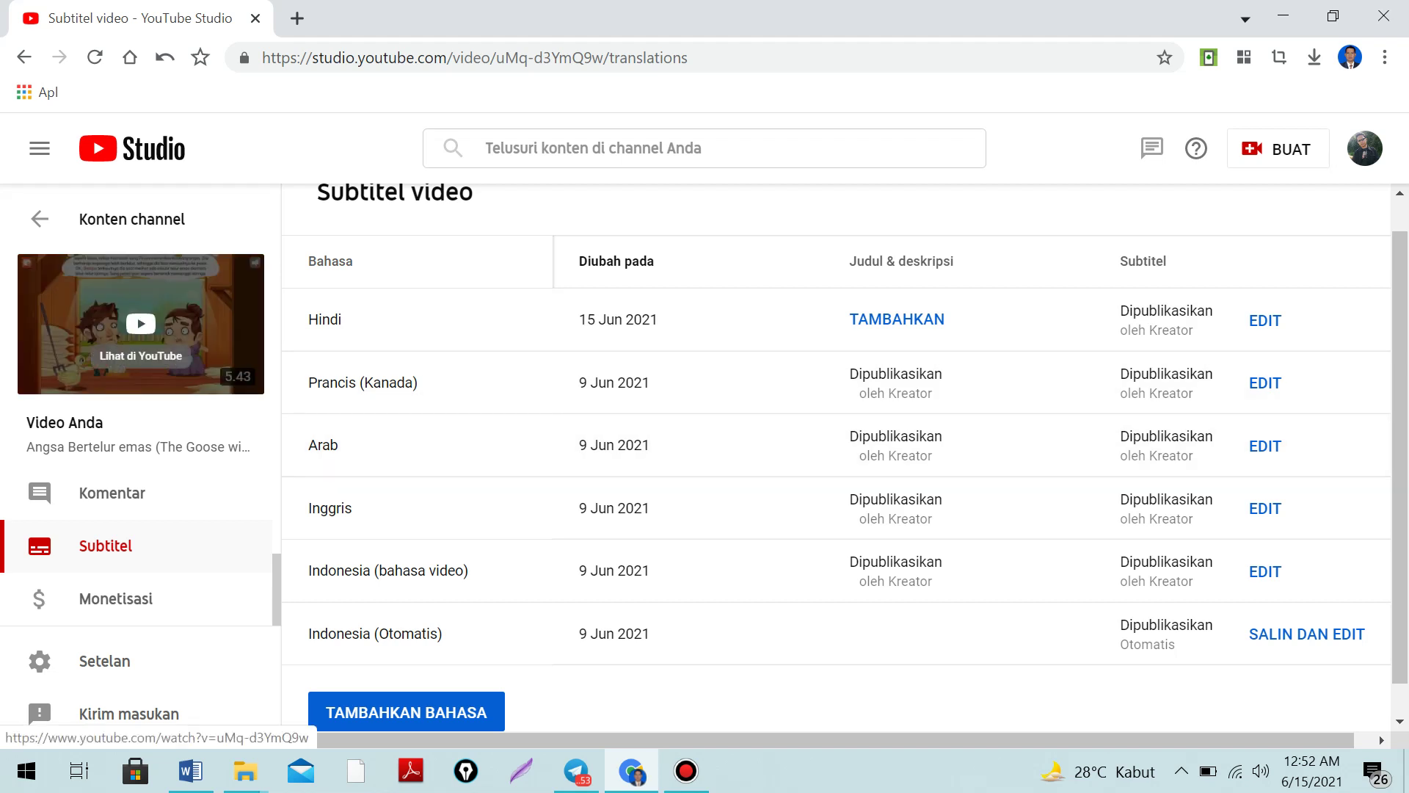
# - Open the video's YouTube watch page to check the published video
pyautogui.click(141, 324)
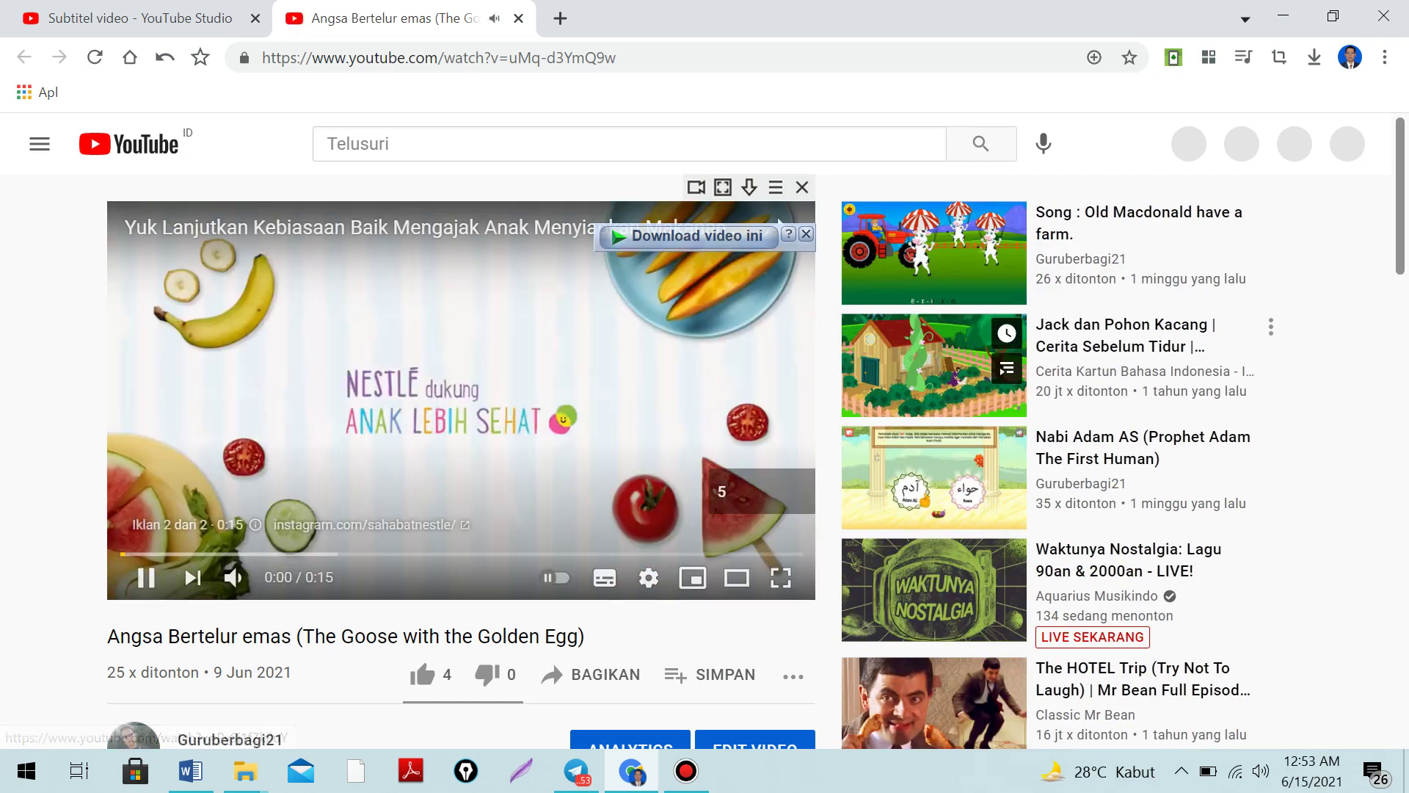
pyautogui.scroll(-1, 687, 466)
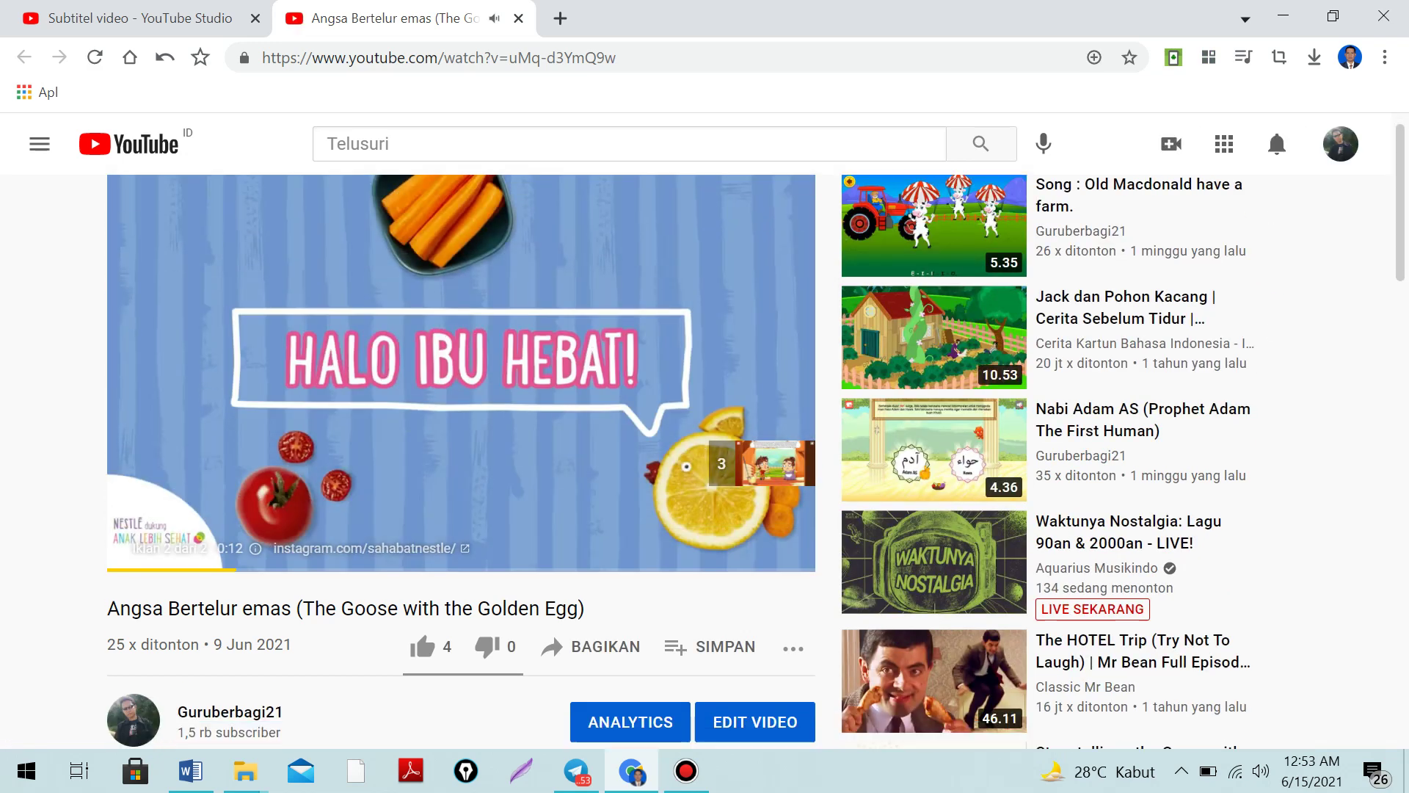
pyautogui.scroll(-1, 686, 467)
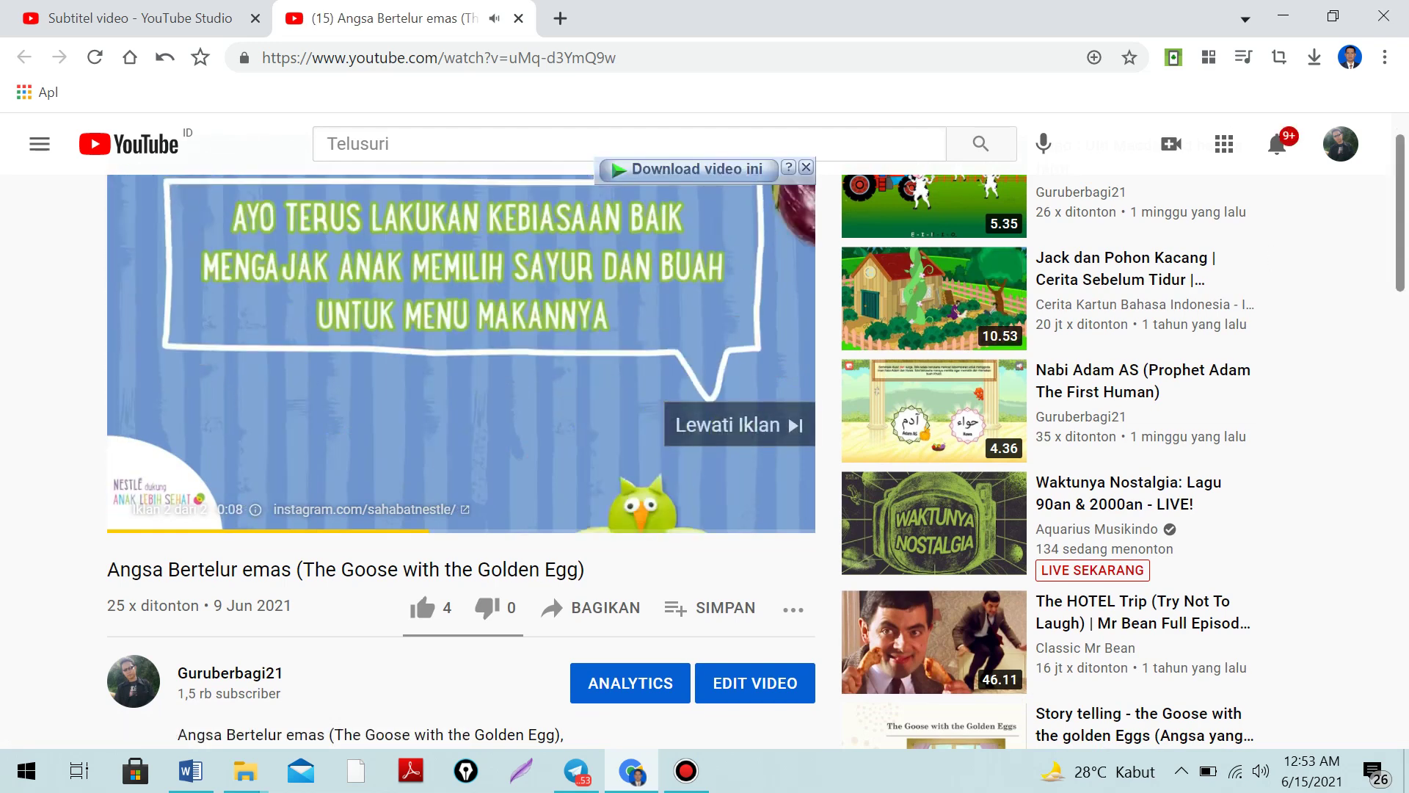
# - Skip the advert, pause the video at about 1:38, and toggle its subtitles off and back on
pyautogui.click(738, 425)
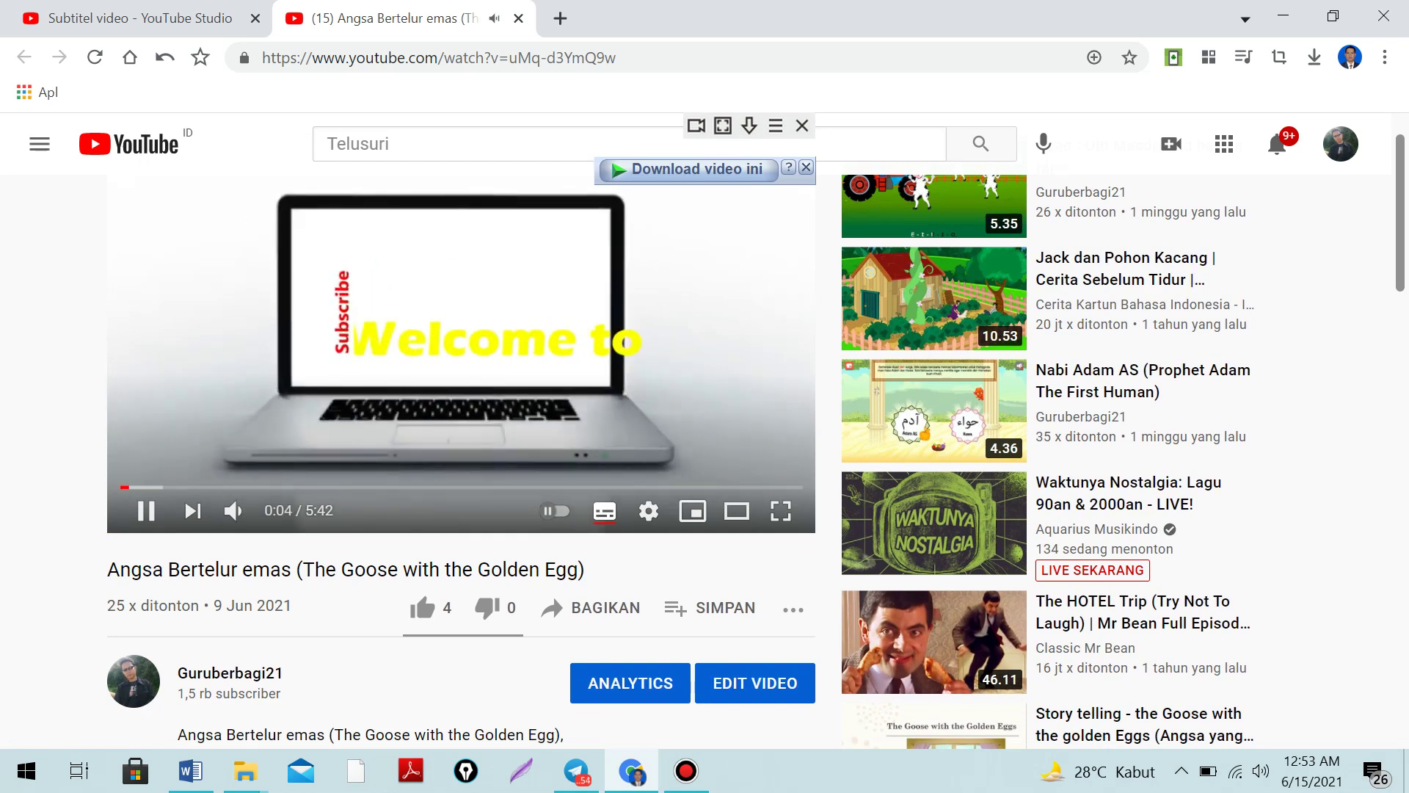
pyautogui.click(296, 487)
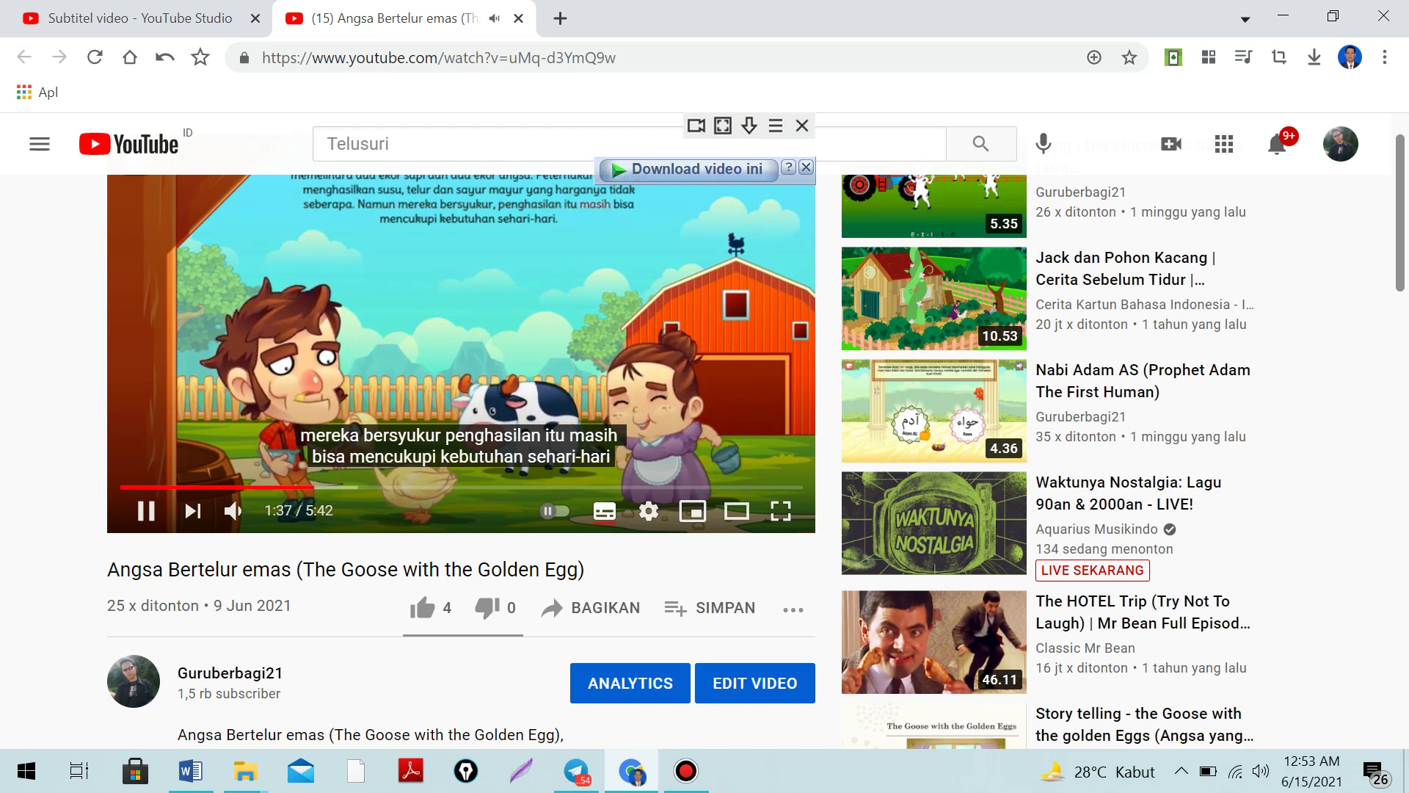
pyautogui.click(146, 510)
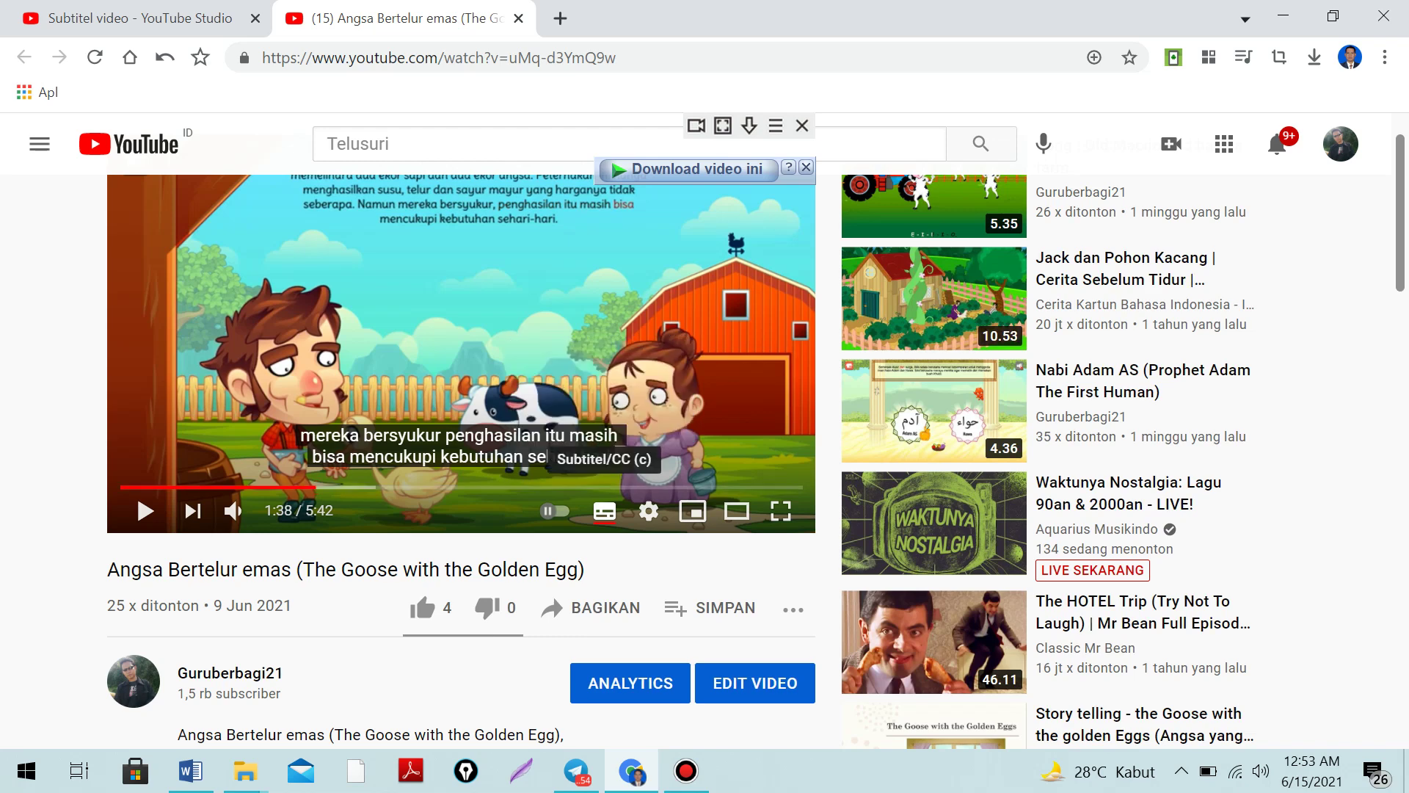
pyautogui.click(604, 512)
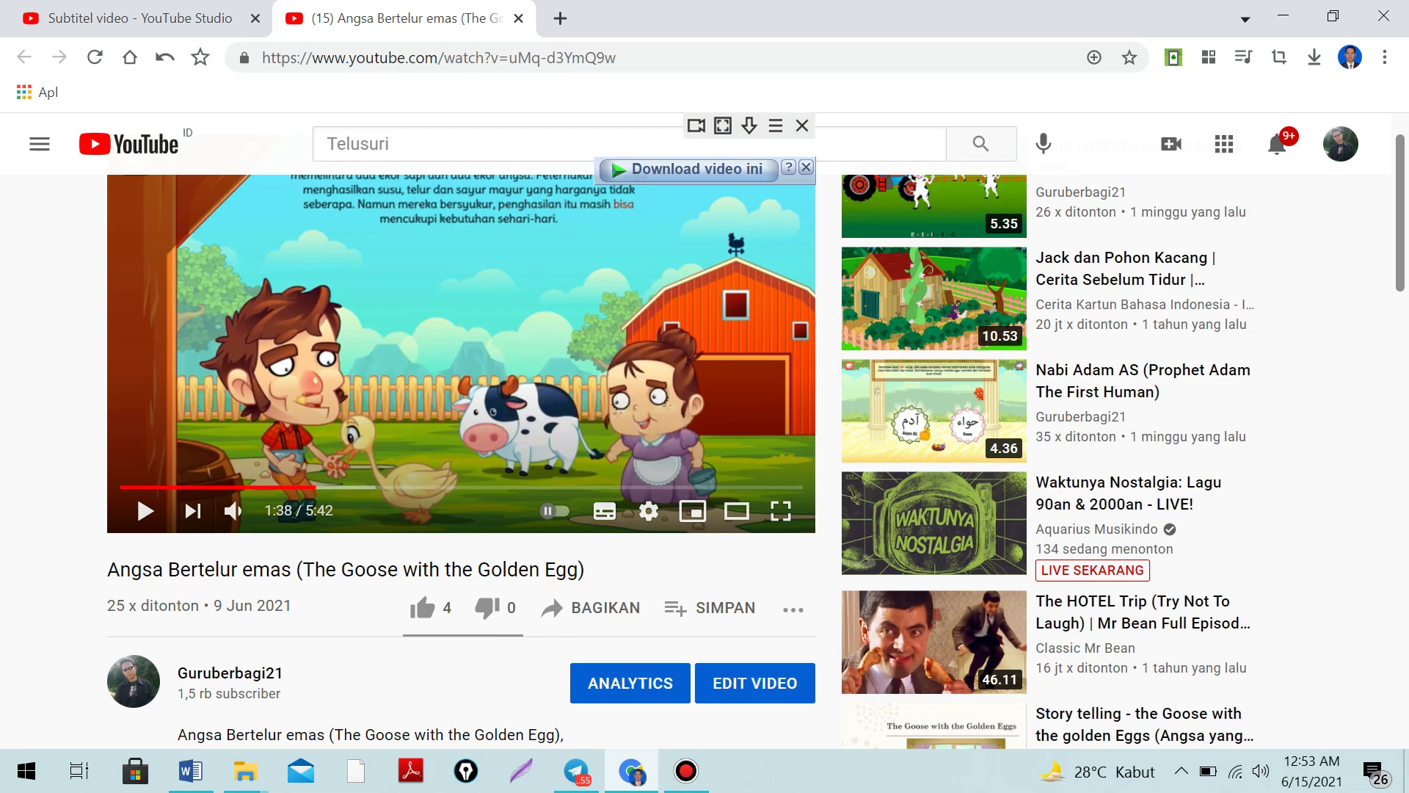
pyautogui.click(604, 512)
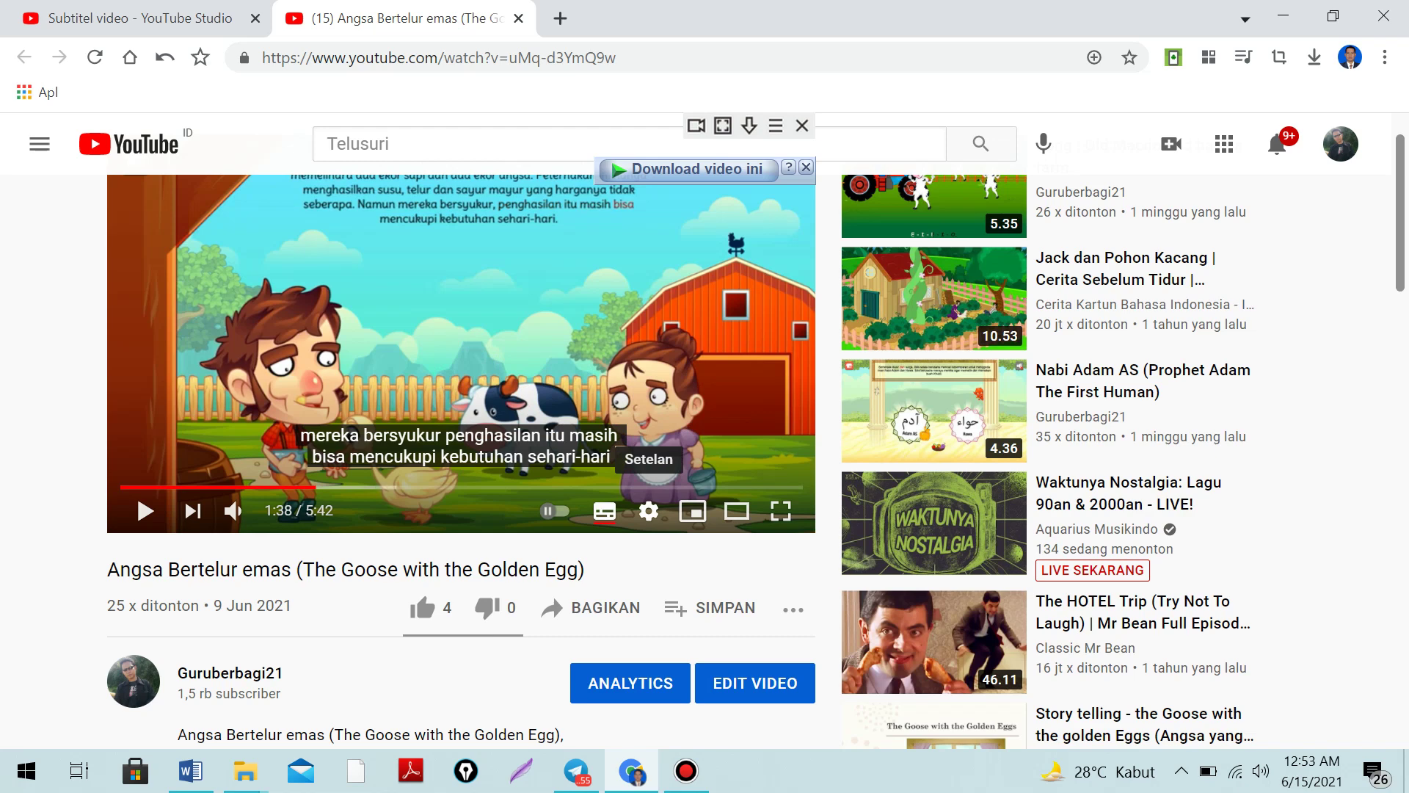
# - Switch the player's subtitles to Hindi, and play a few seconds of the video to check them before pausing
pyautogui.click(649, 511)
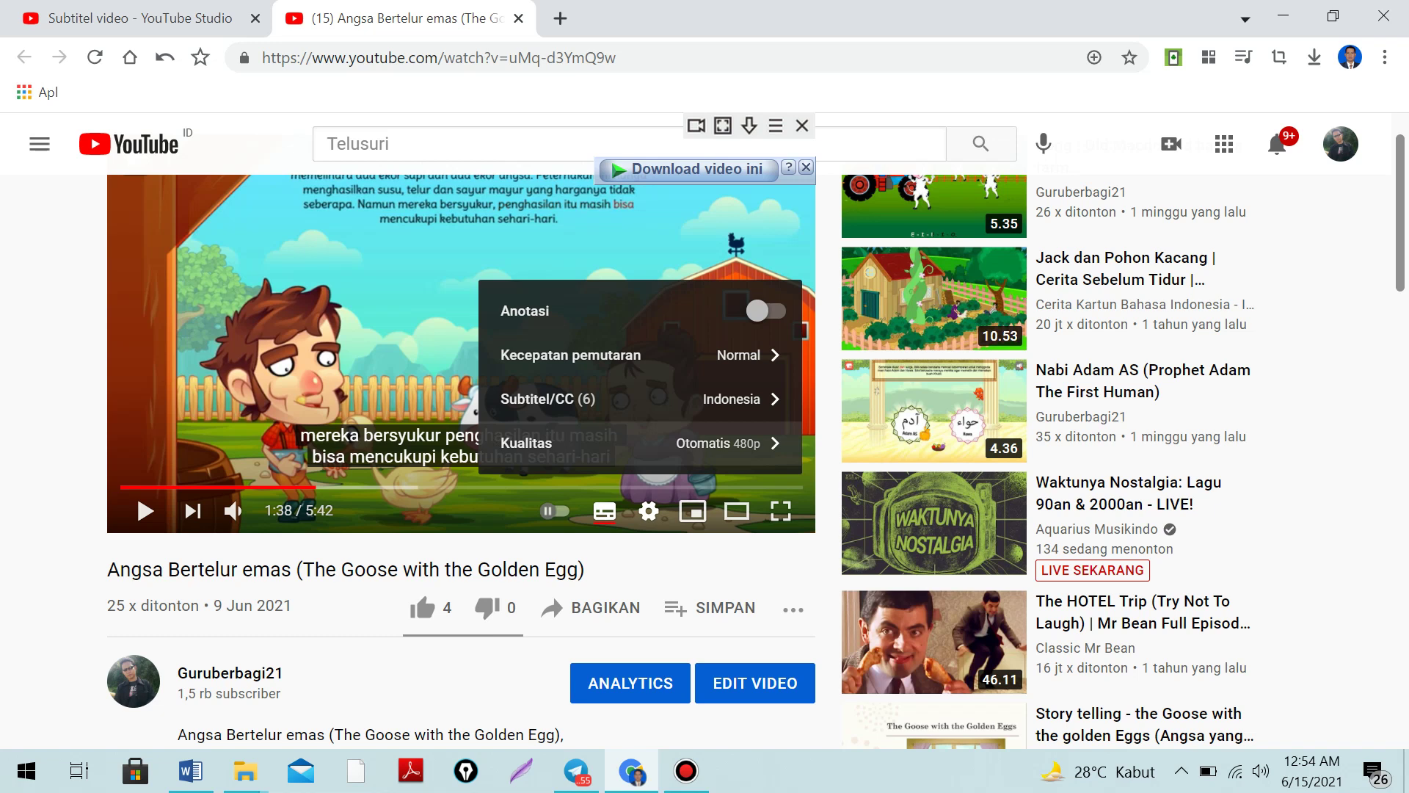
pyautogui.click(565, 399)
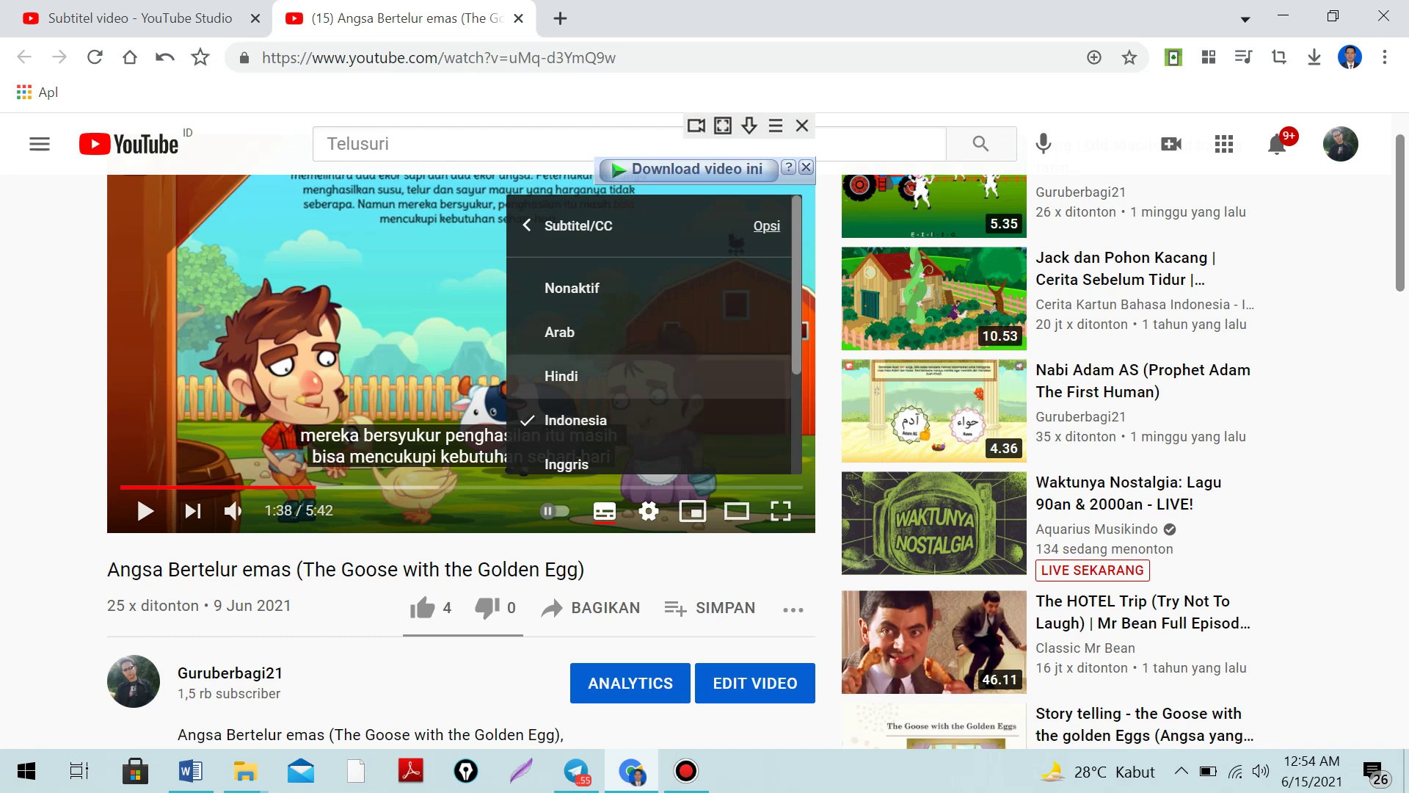
pyautogui.click(562, 376)
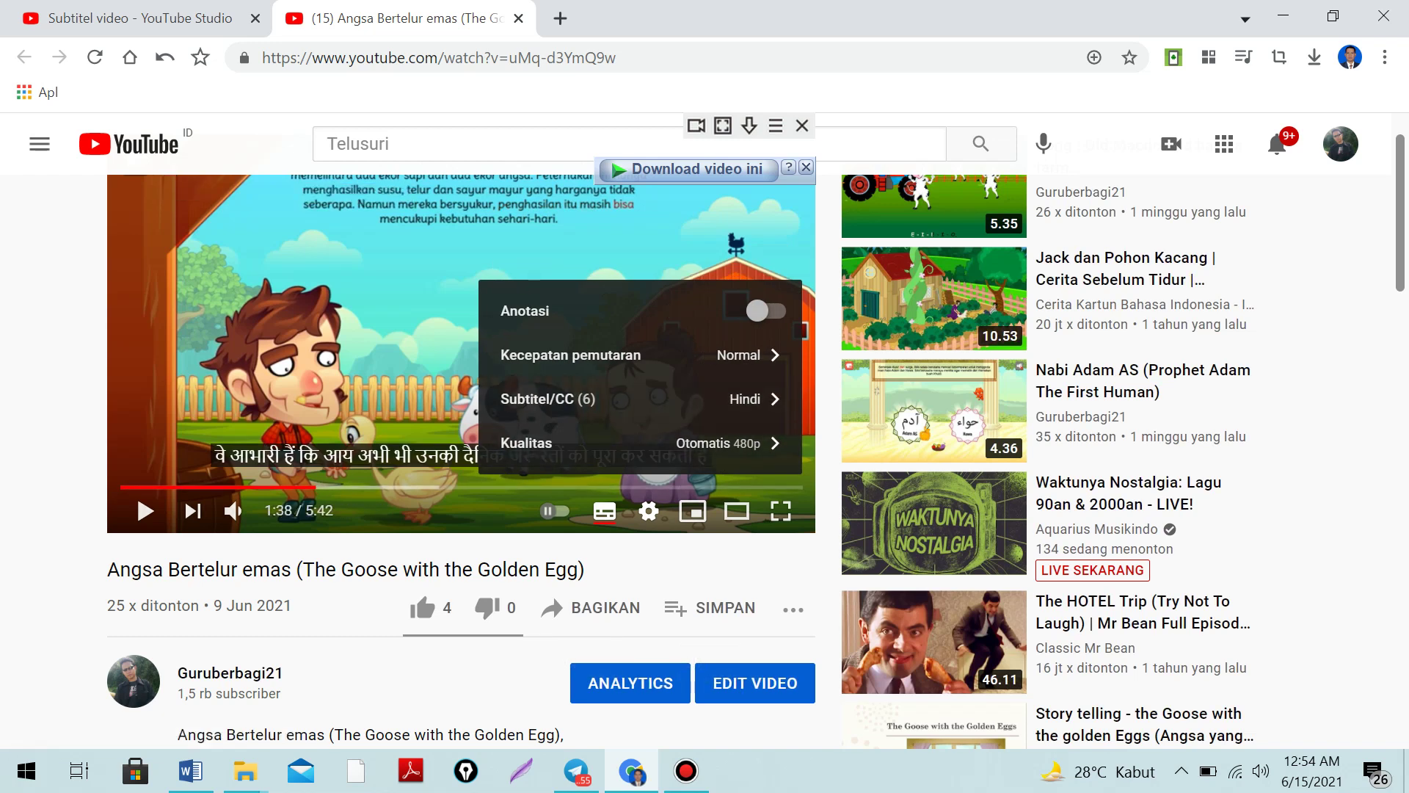
pyautogui.click(146, 511)
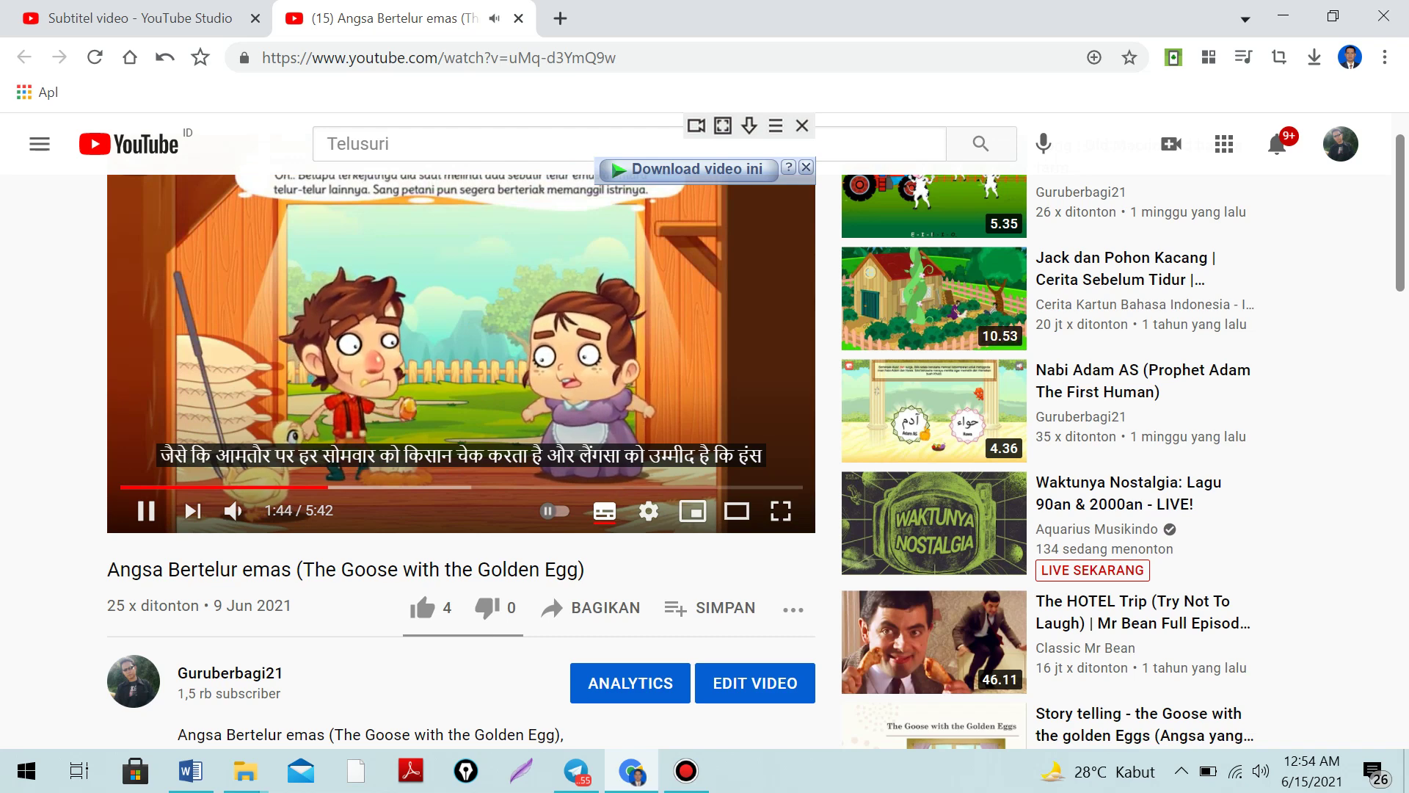
pyautogui.scroll(1, 461, 352)
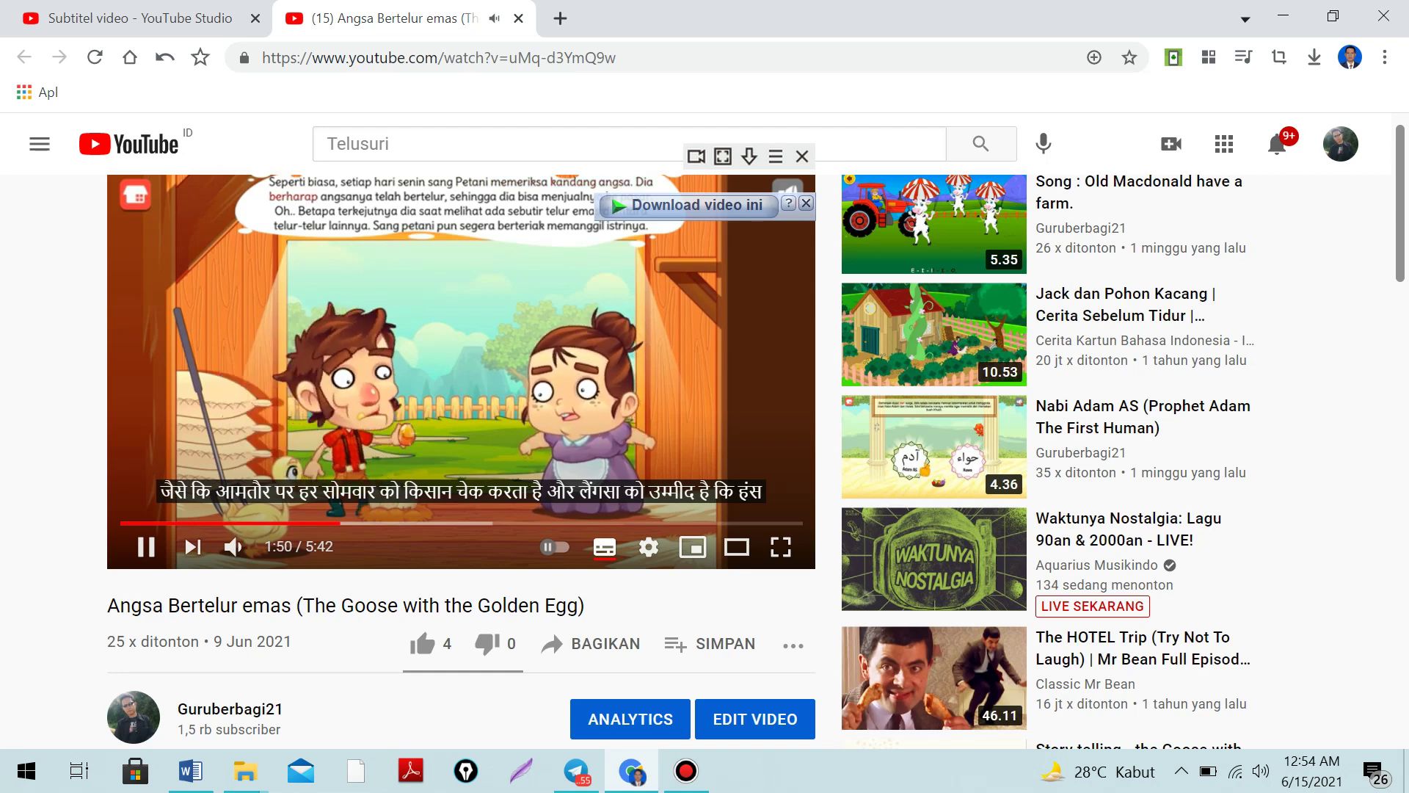
pyautogui.click(147, 547)
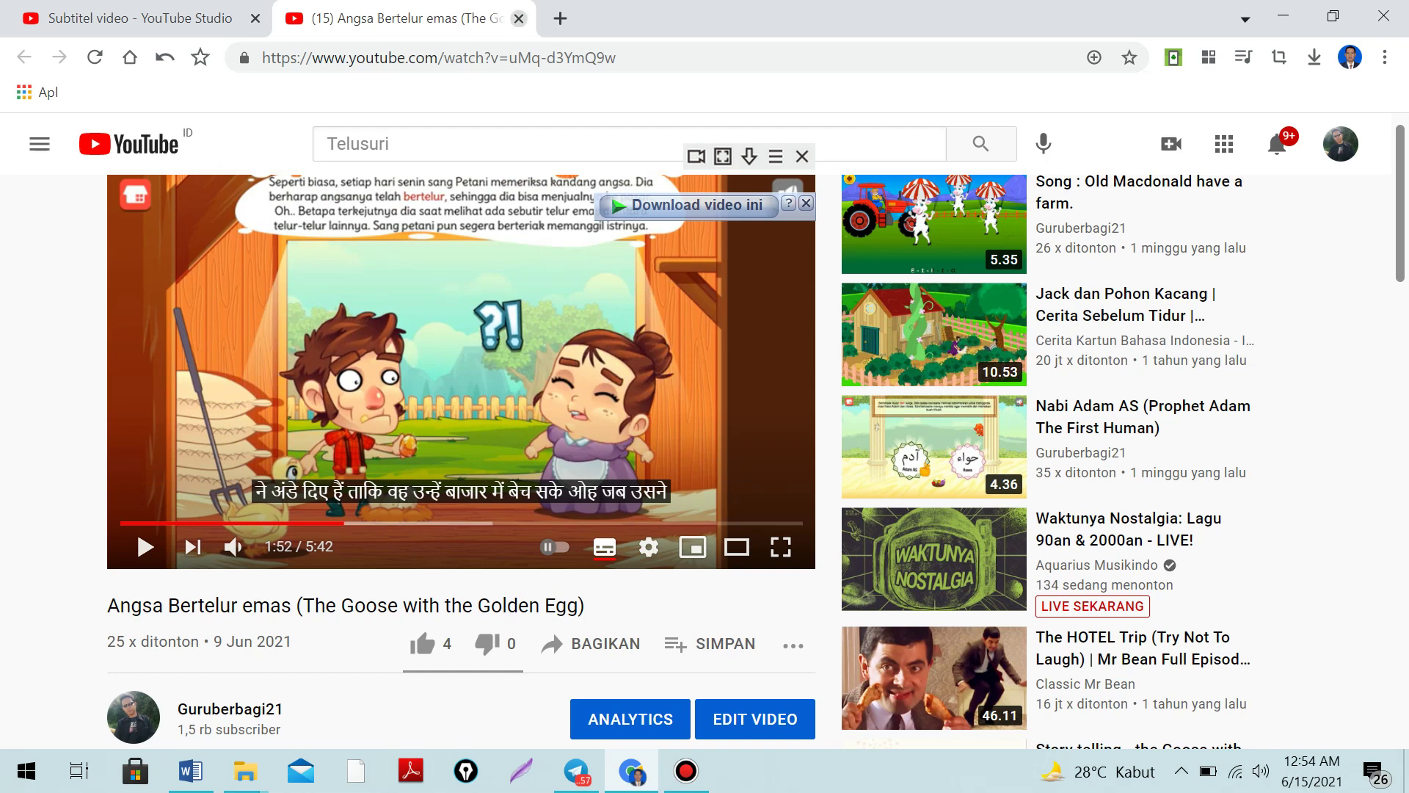
# - Close the video's watch page and return from the video's subtitle list to the channel content in YouTube Studio
pyautogui.click(519, 19)
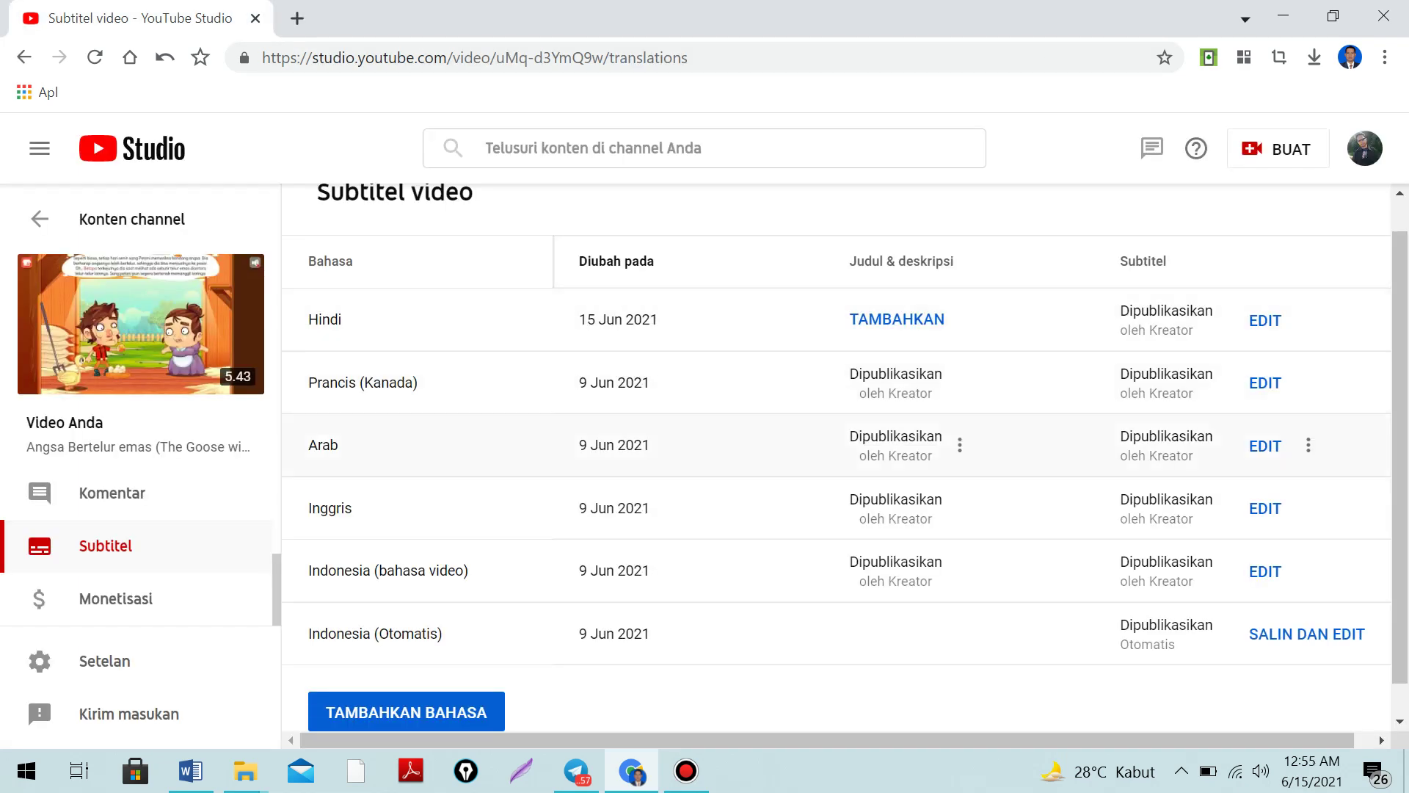
pyautogui.scroll(-1, 837, 457)
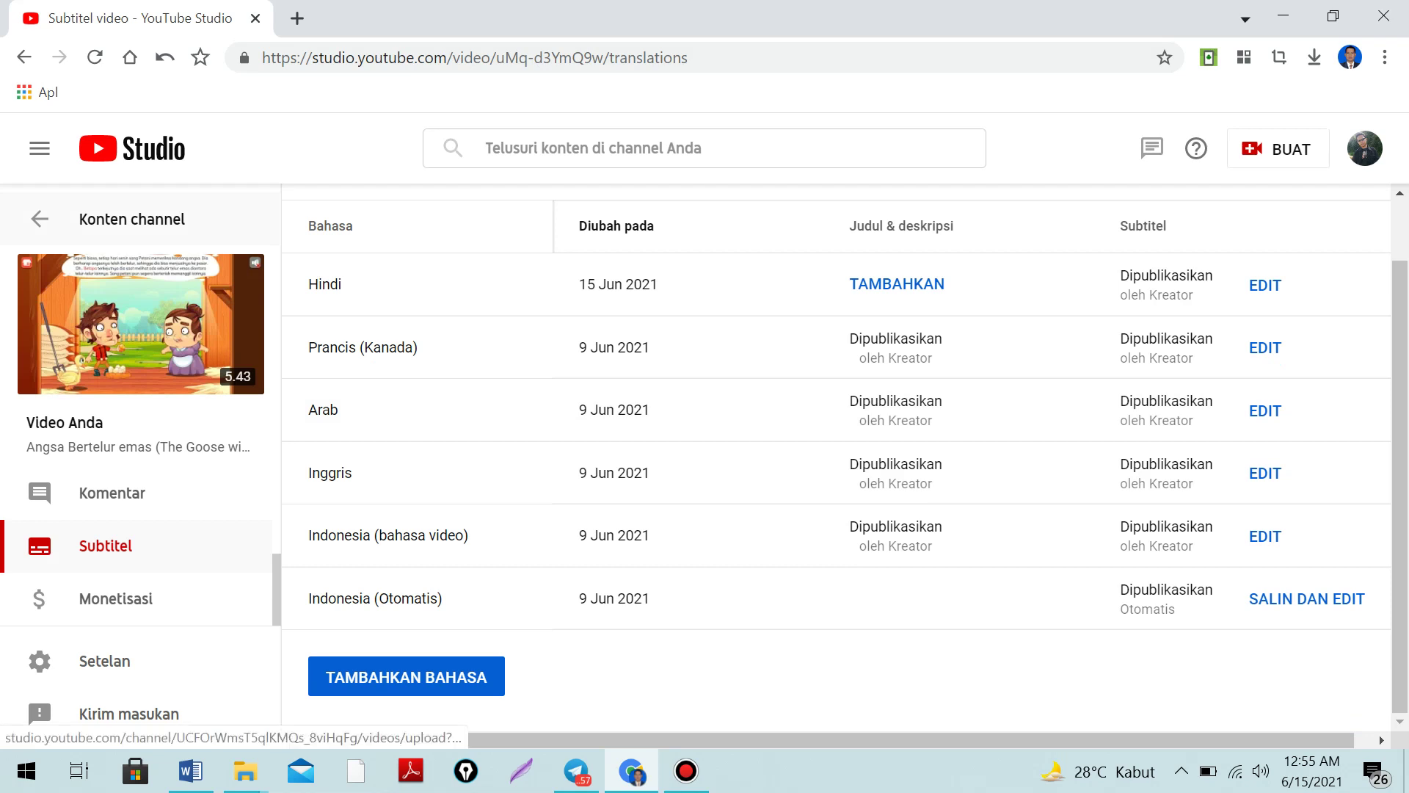
pyautogui.click(41, 219)
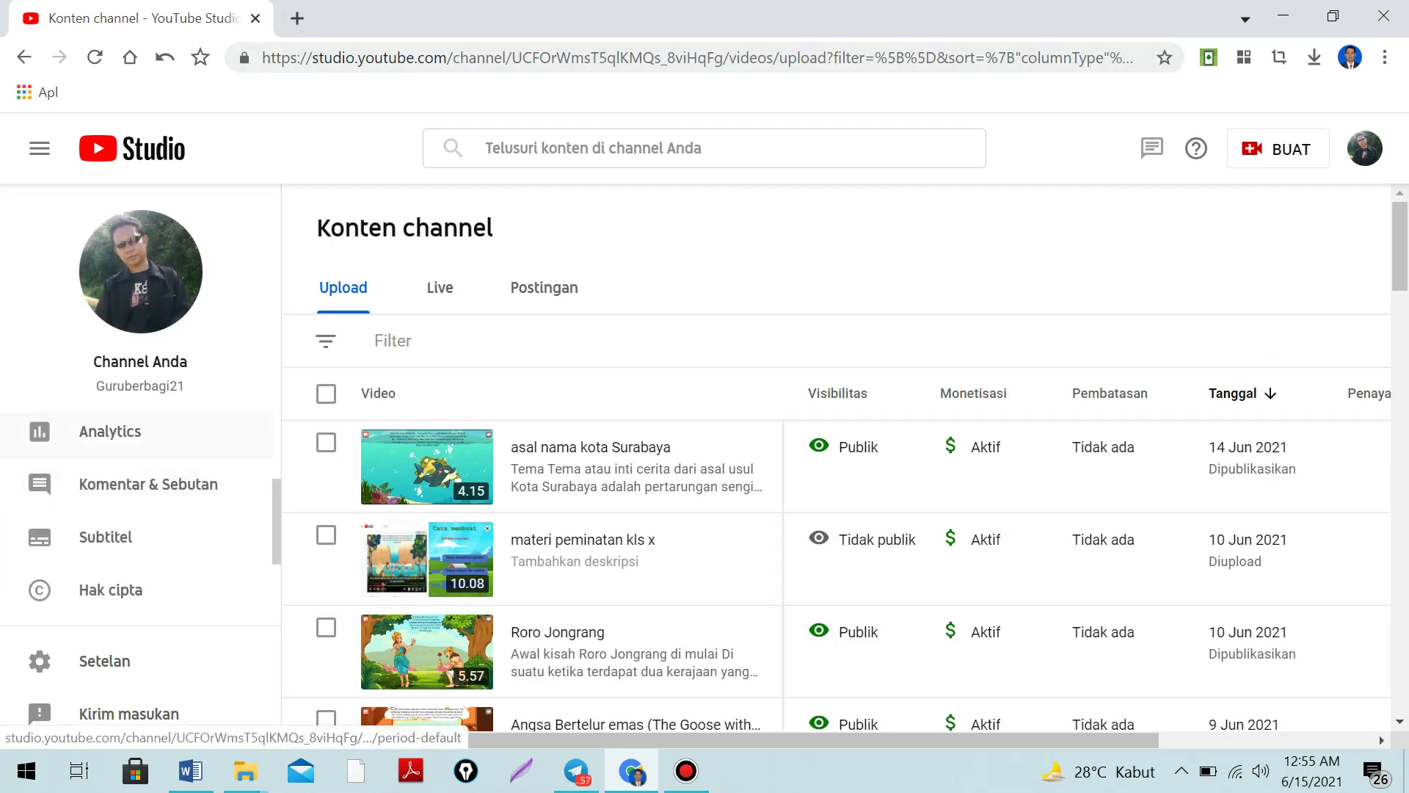
# - Open the audience (Penonton) section of the channel analytics and examine the top subtitle/CC languages
pyautogui.click(110, 431)
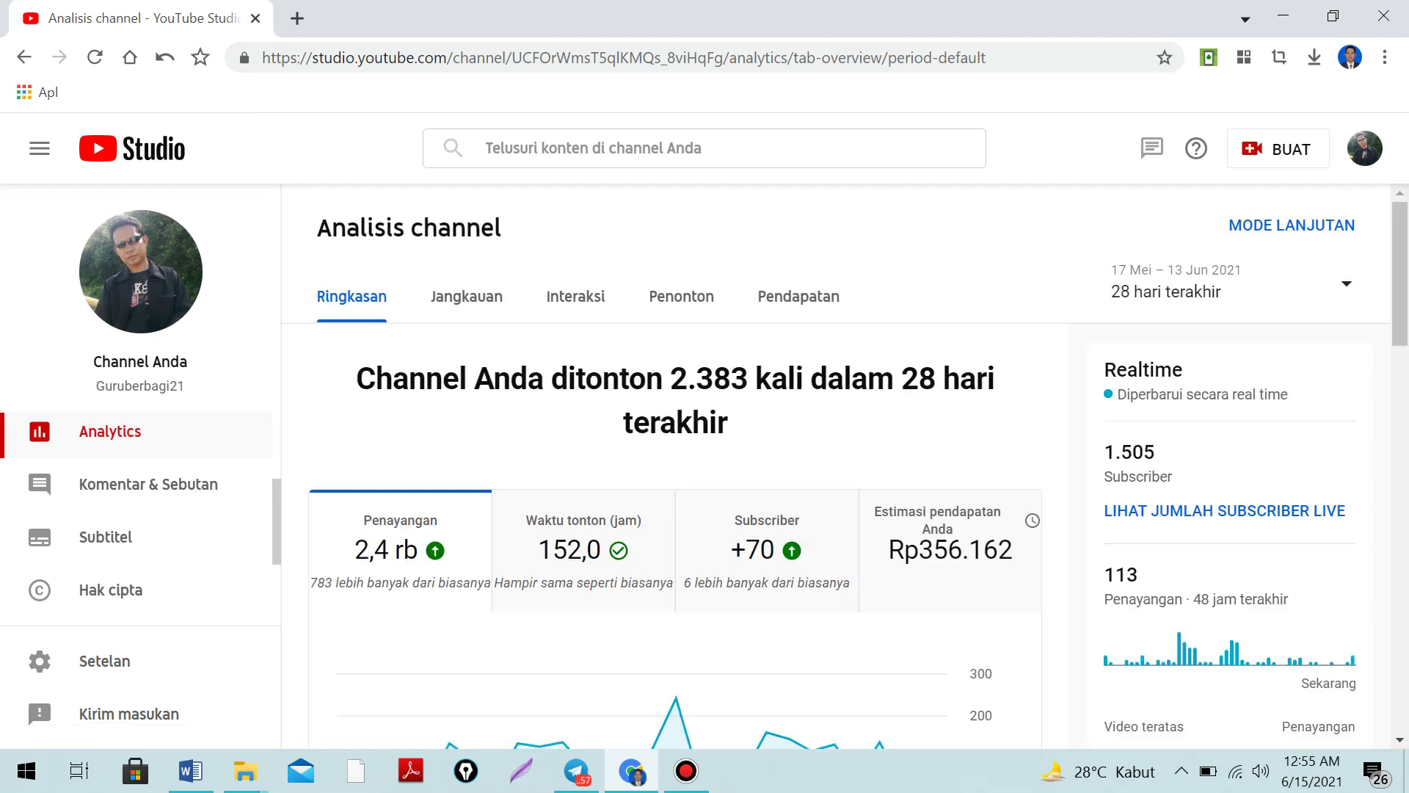
pyautogui.click(683, 296)
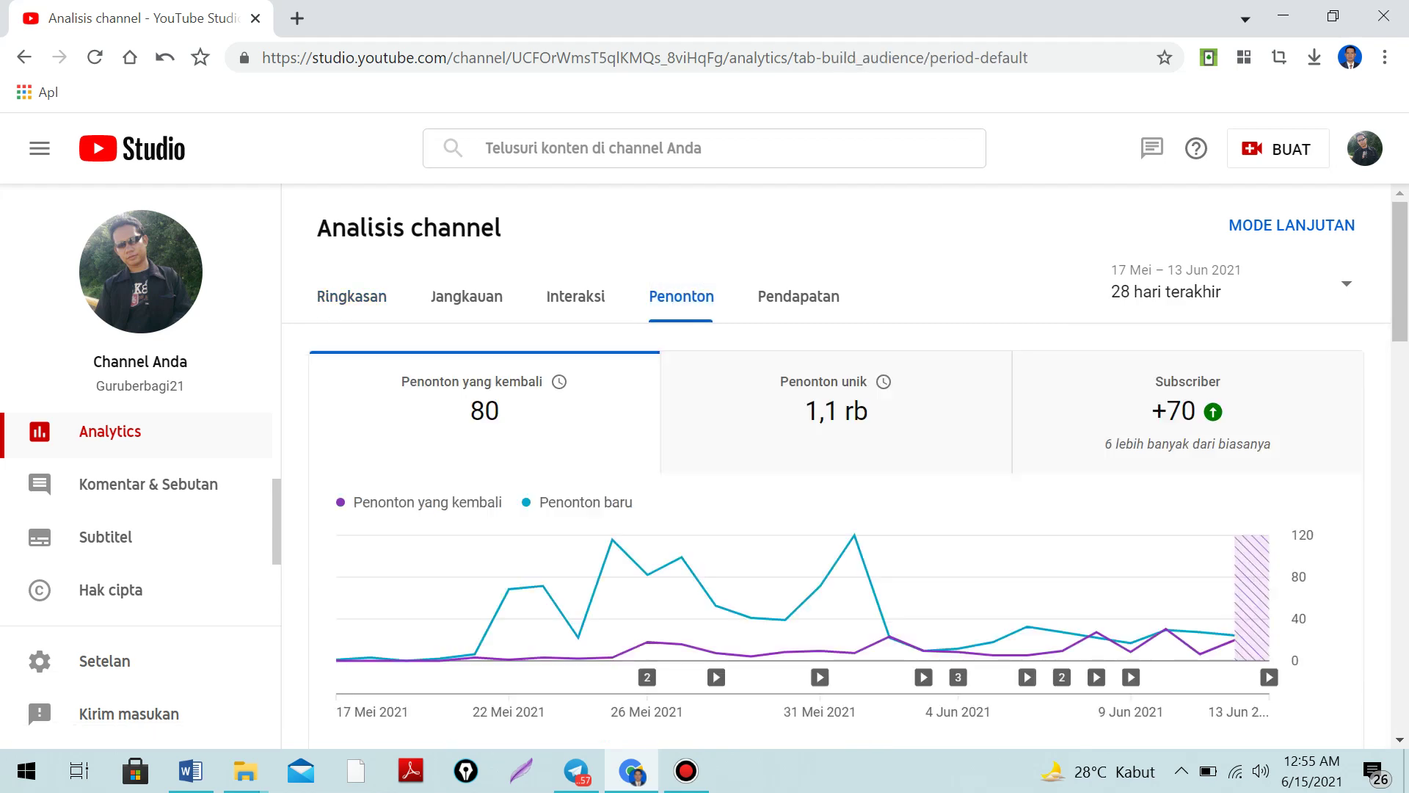
pyautogui.scroll(-10, 837, 470)
pyautogui.scroll(-5, 837, 469)
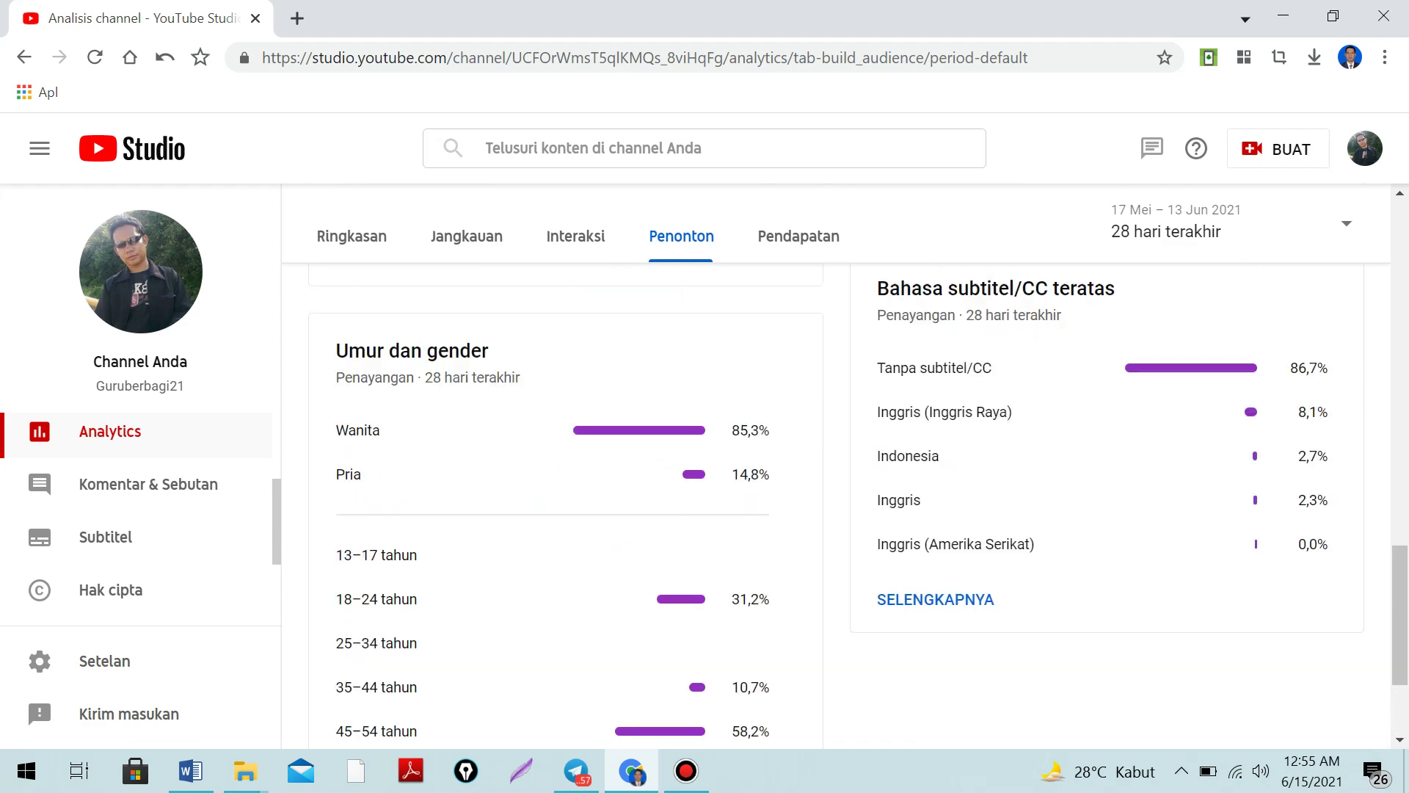
pyautogui.scroll(5, 837, 470)
pyautogui.scroll(-8, 837, 470)
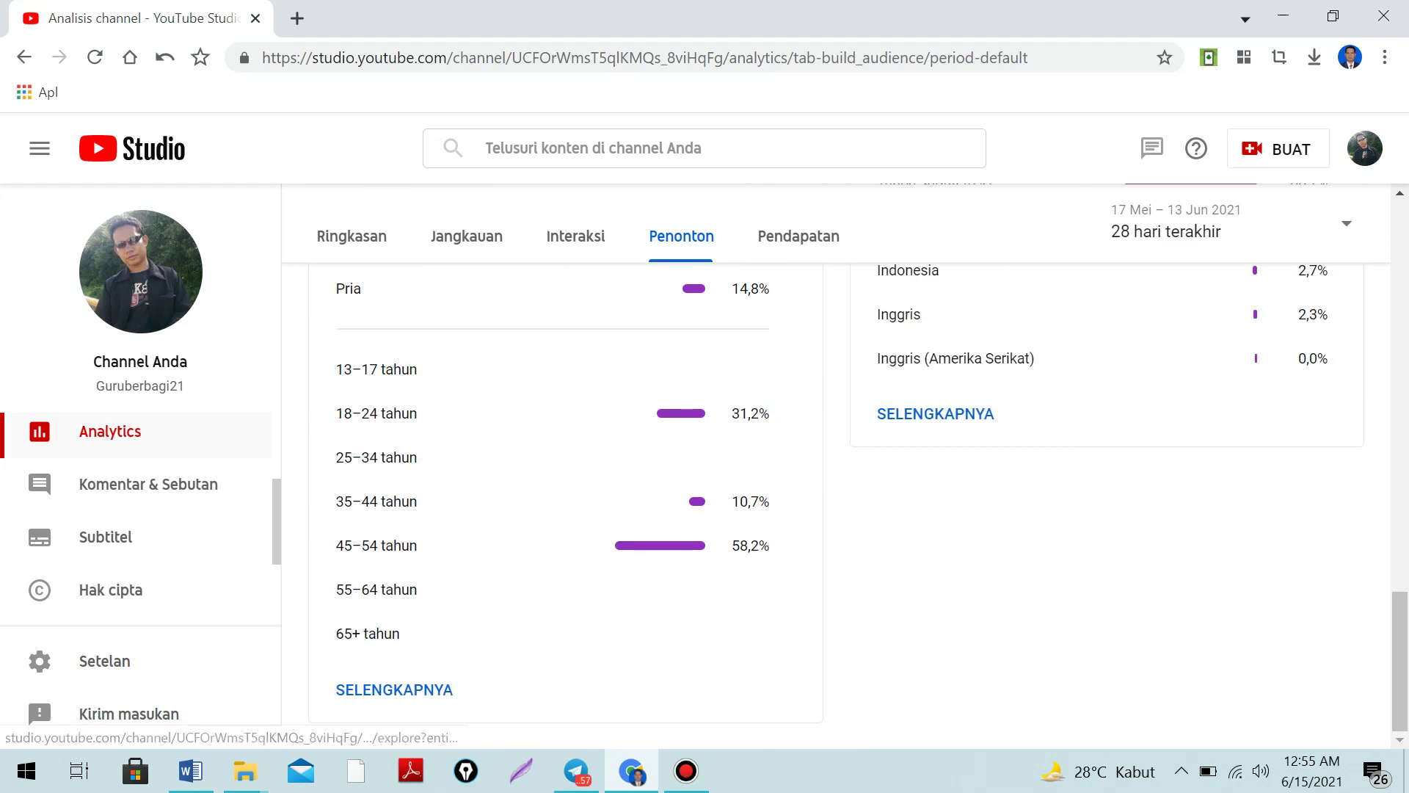
# - Open the detailed subtitle and CC report, set its period to all time (Sepanjang waktu), and examine the views per language
pyautogui.click(935, 414)
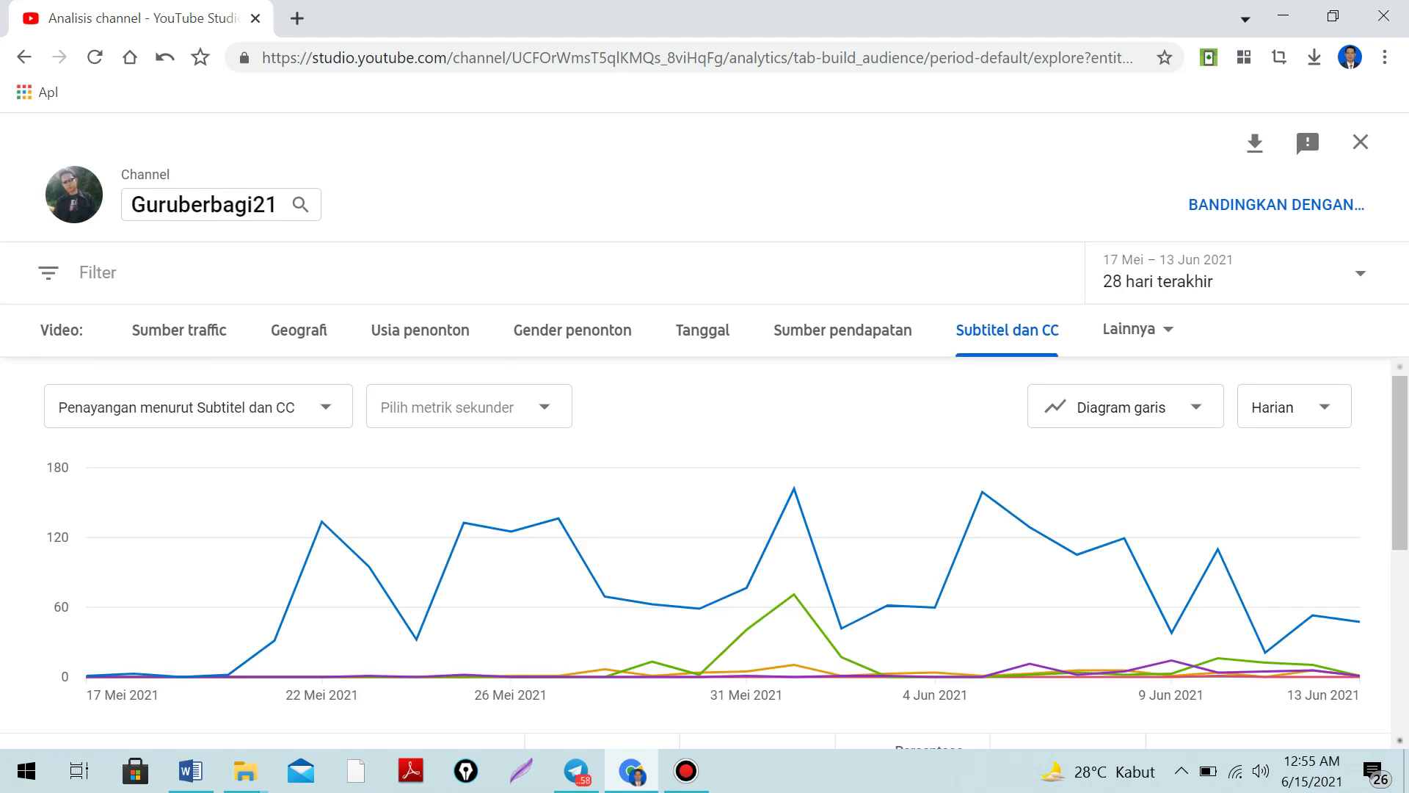
pyautogui.scroll(-5, 696, 550)
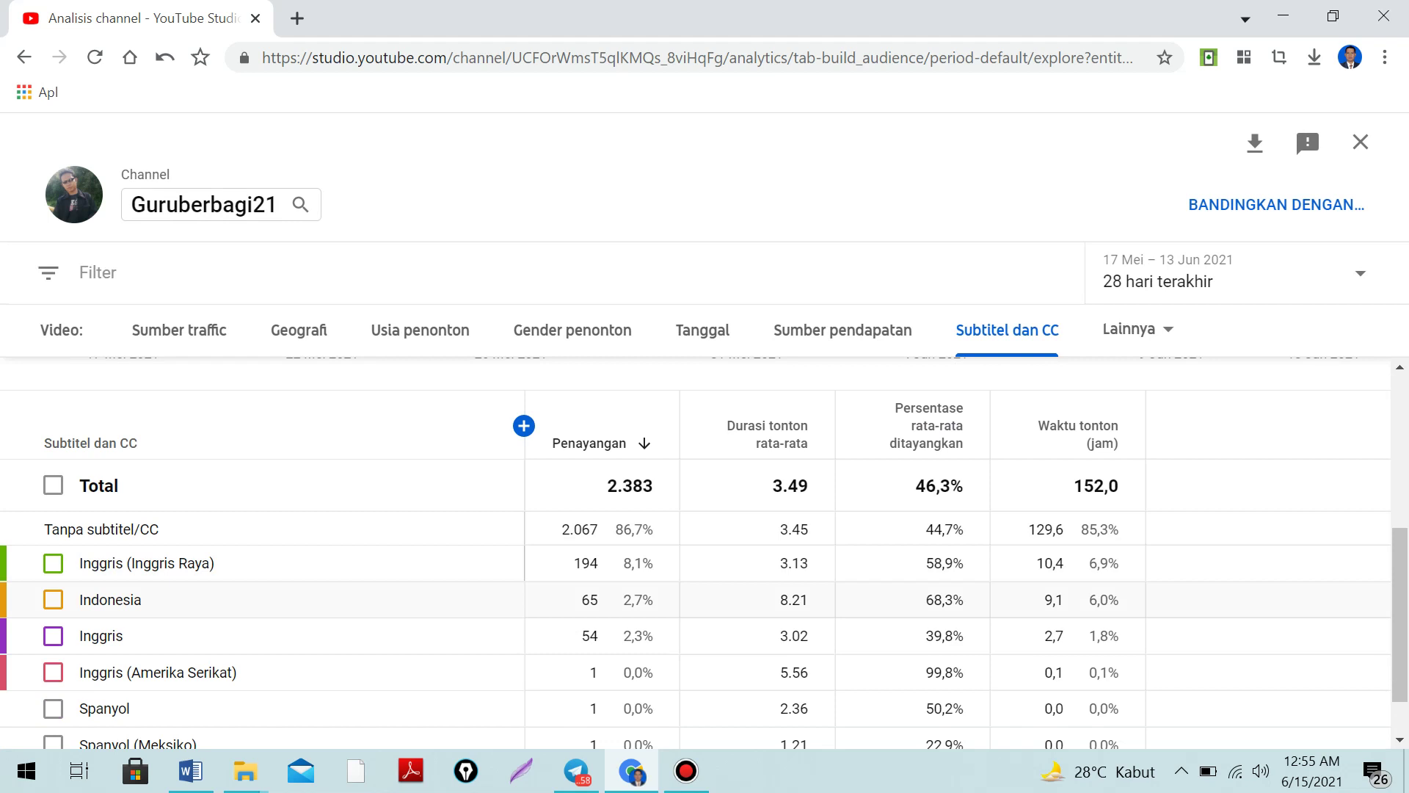
pyautogui.click(1360, 273)
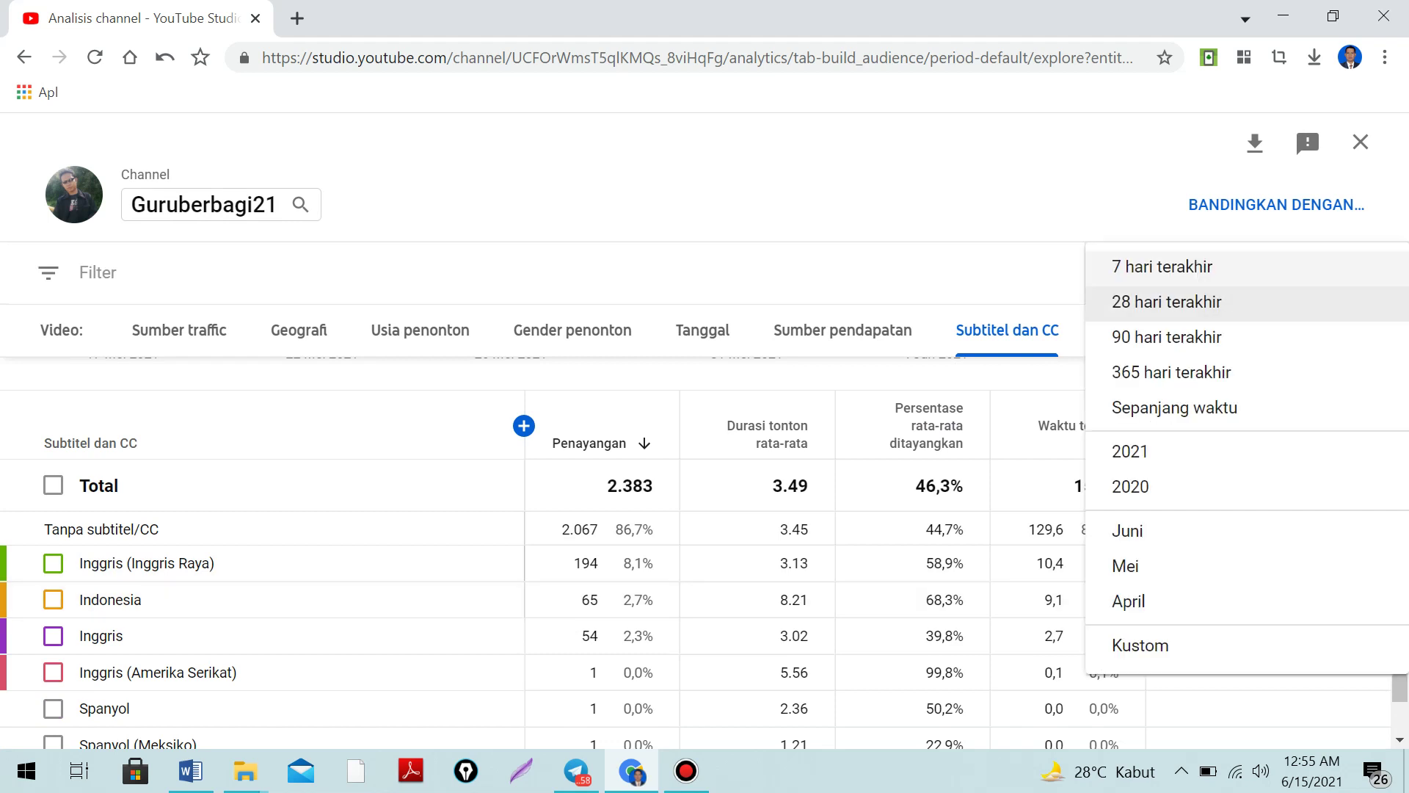
pyautogui.click(1281, 409)
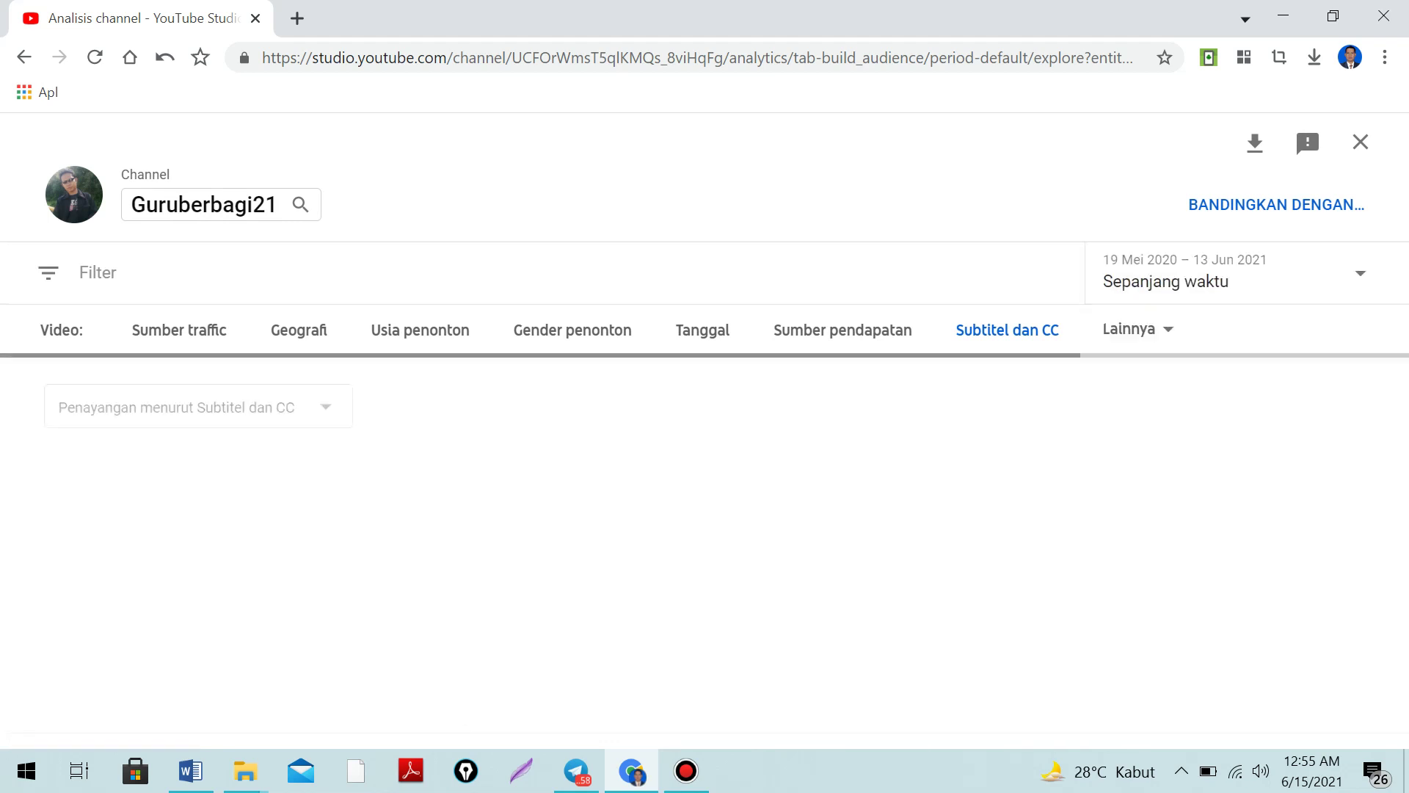
pyautogui.scroll(-5, 705, 550)
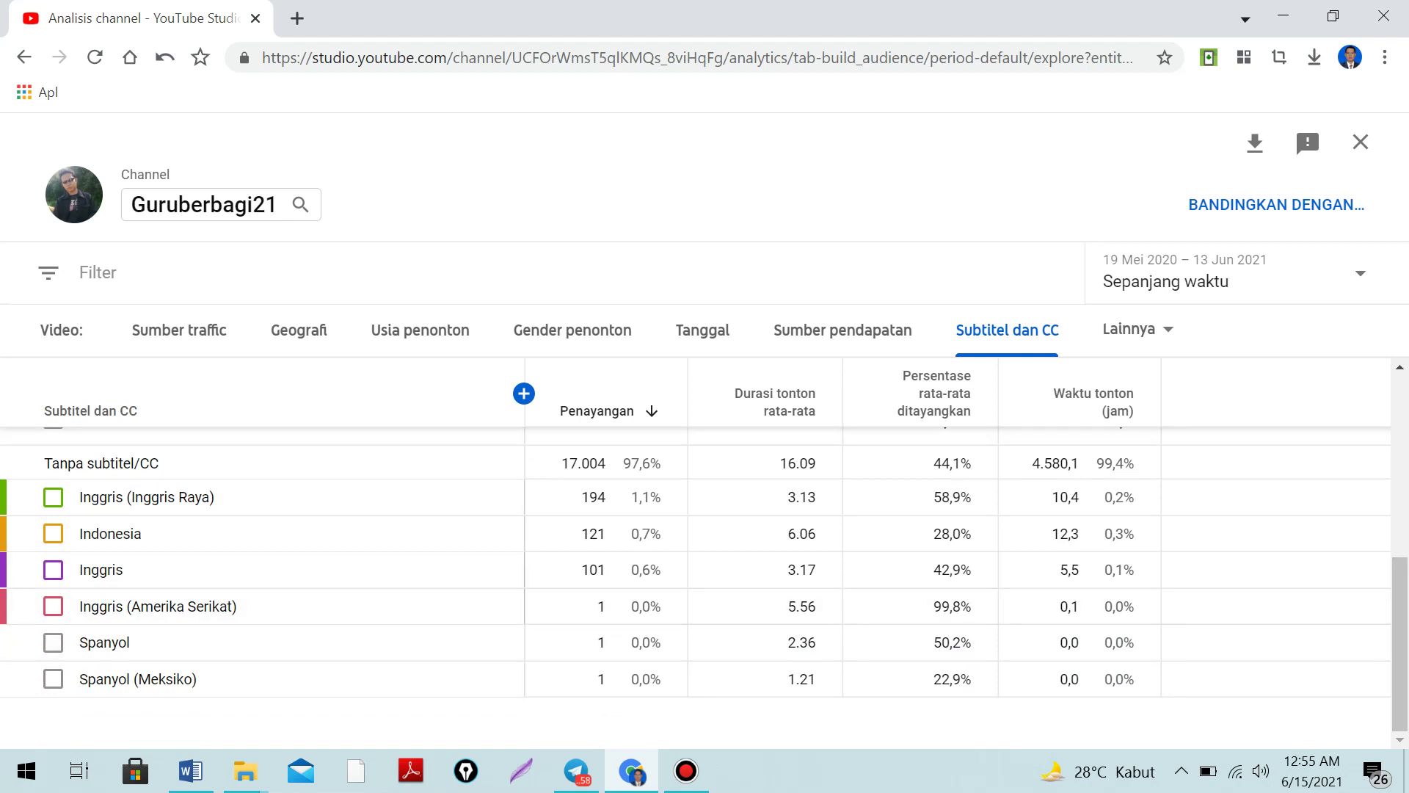
pyautogui.scroll(5, 1157, 558)
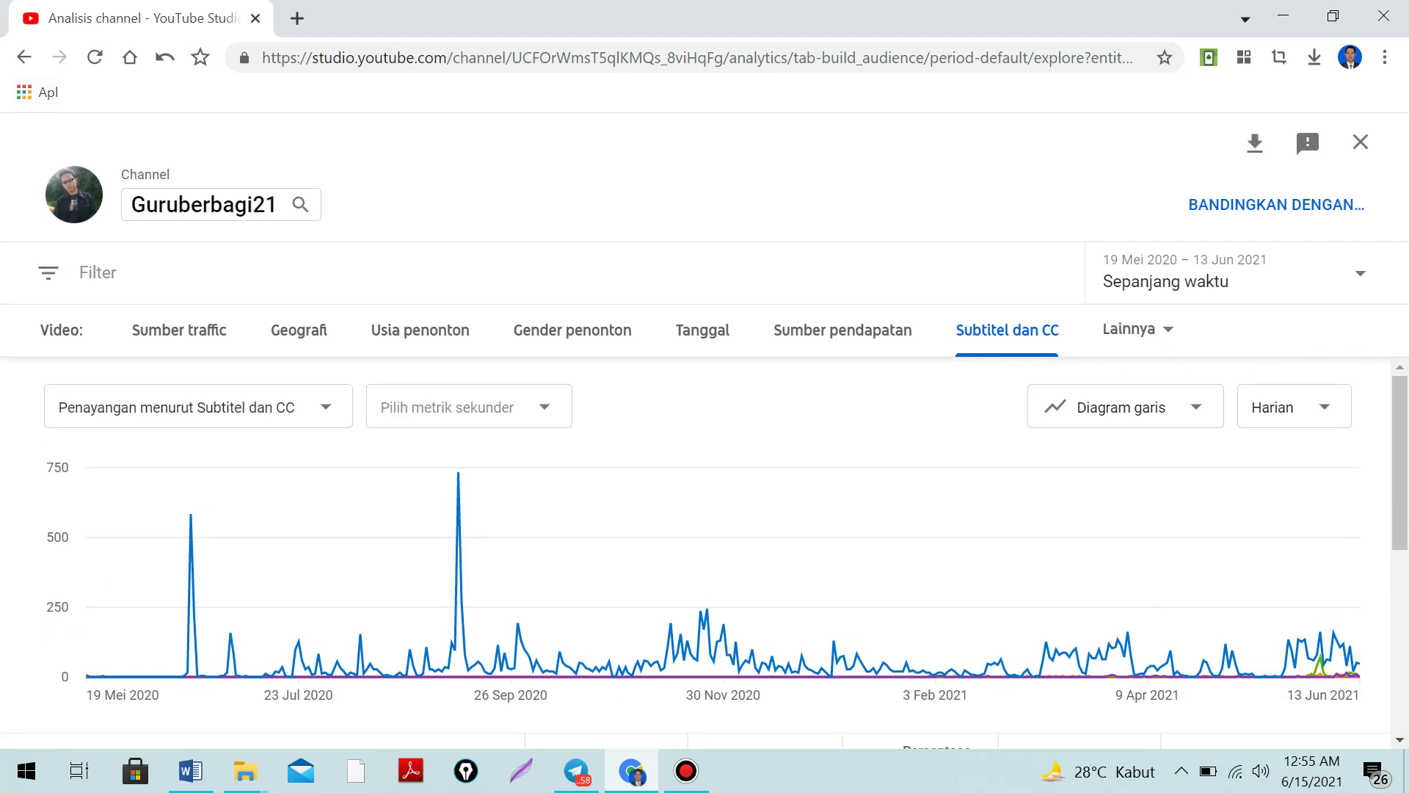
# - Return the subtitle report to the last 28 days and close it to get back to the audience overview
pyautogui.hotkey('alt', 'Left')
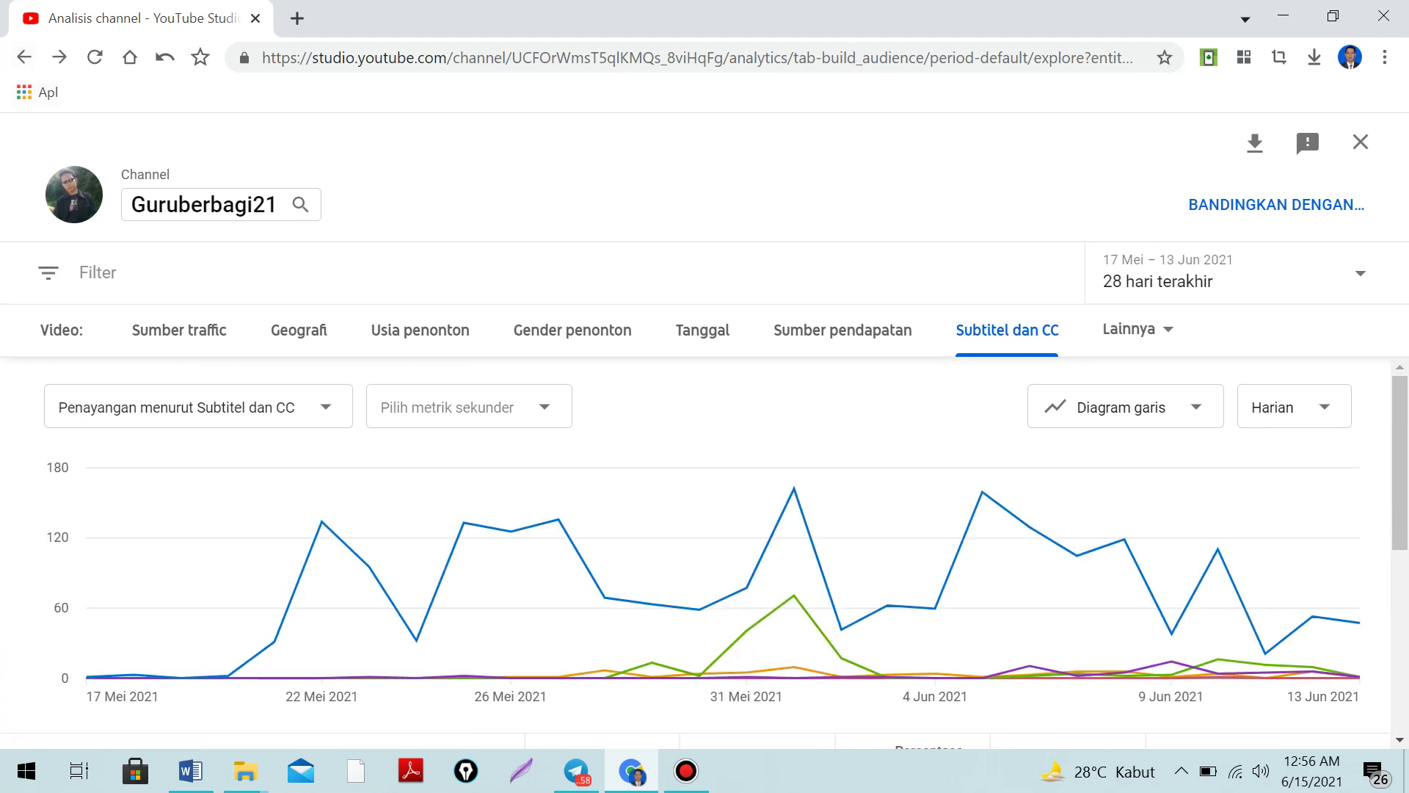
pyautogui.click(1361, 141)
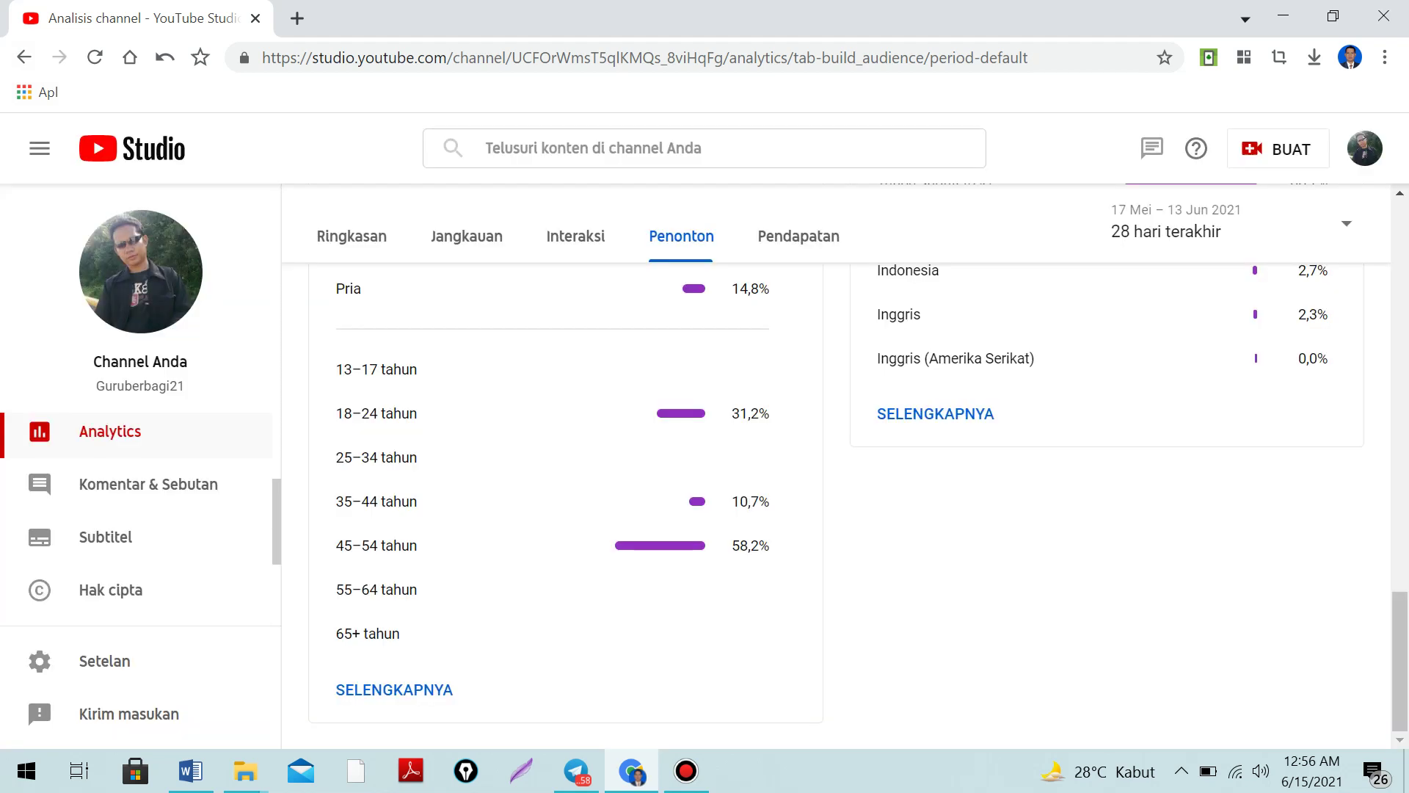
pyautogui.scroll(10, 837, 469)
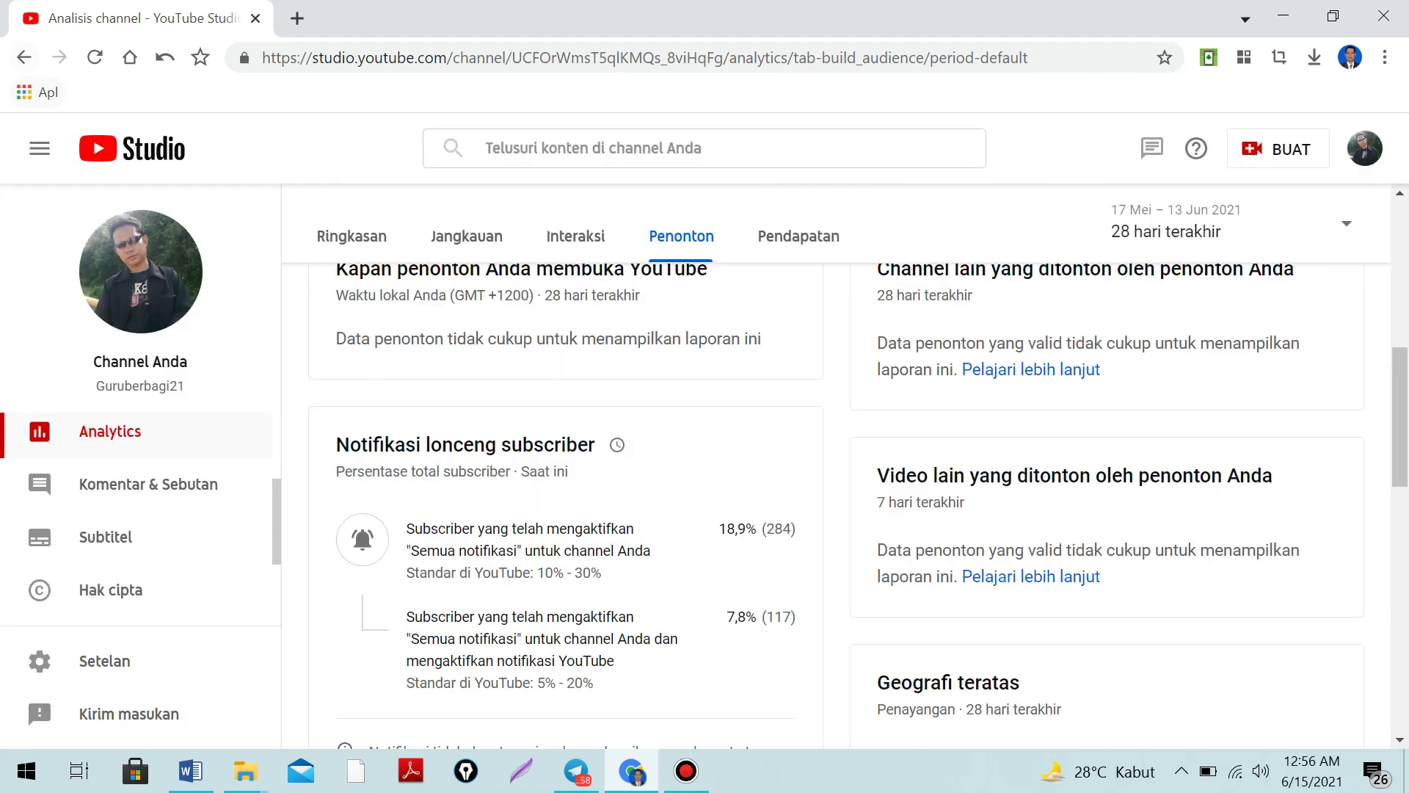
pyautogui.click(25, 57)
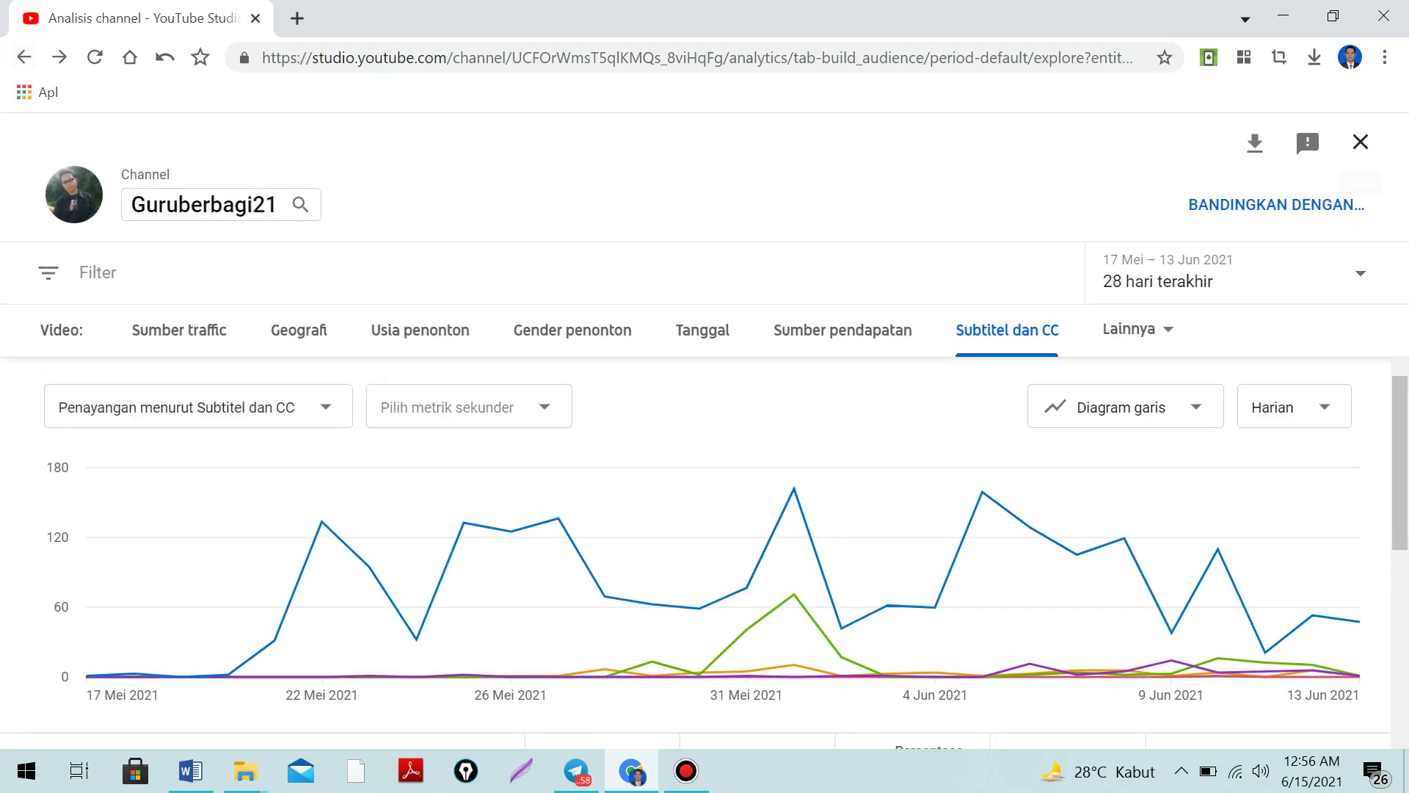
pyautogui.click(1361, 142)
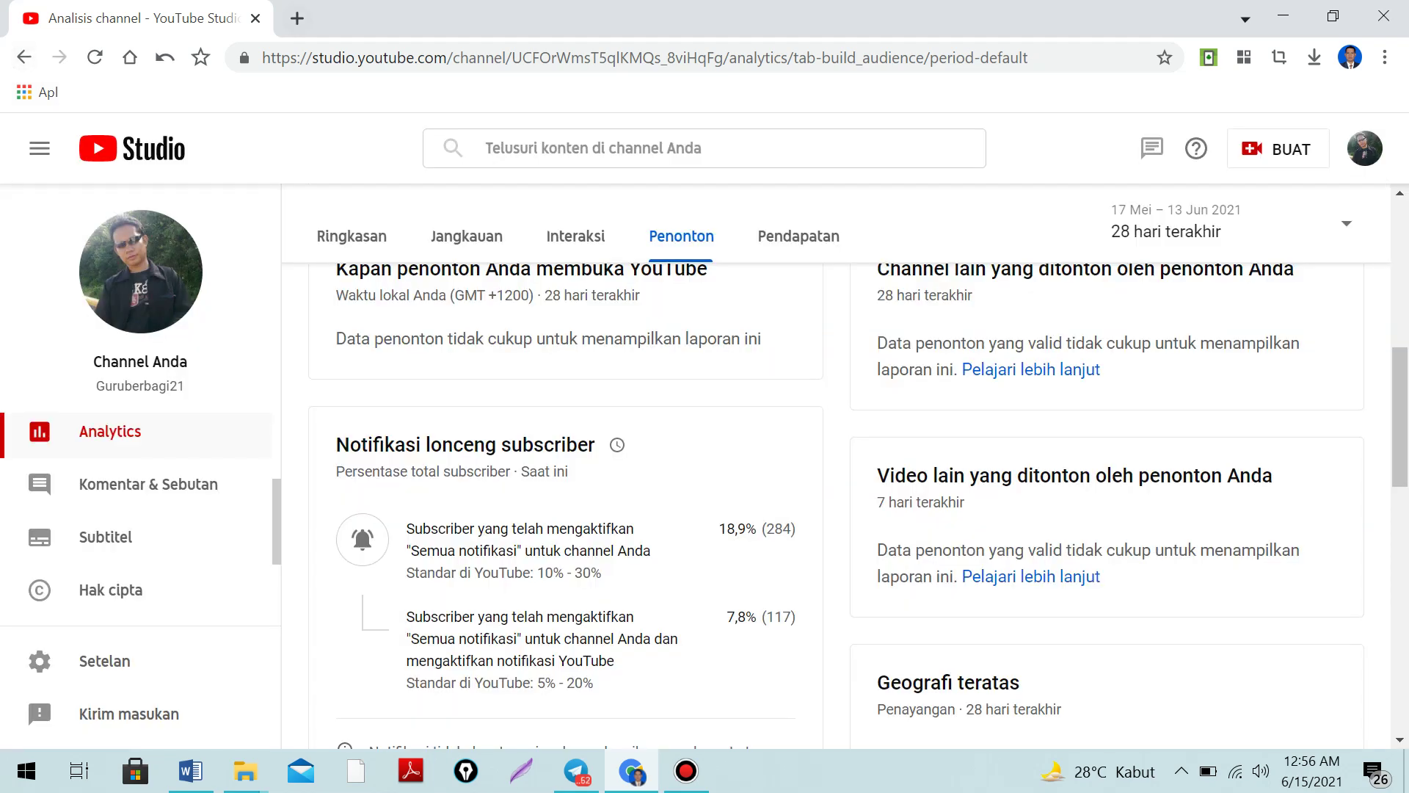
# - Look over the remaining audience statistics once more, and minimize the browser window to show the desktop
pyautogui.scroll(6, 371, 588)
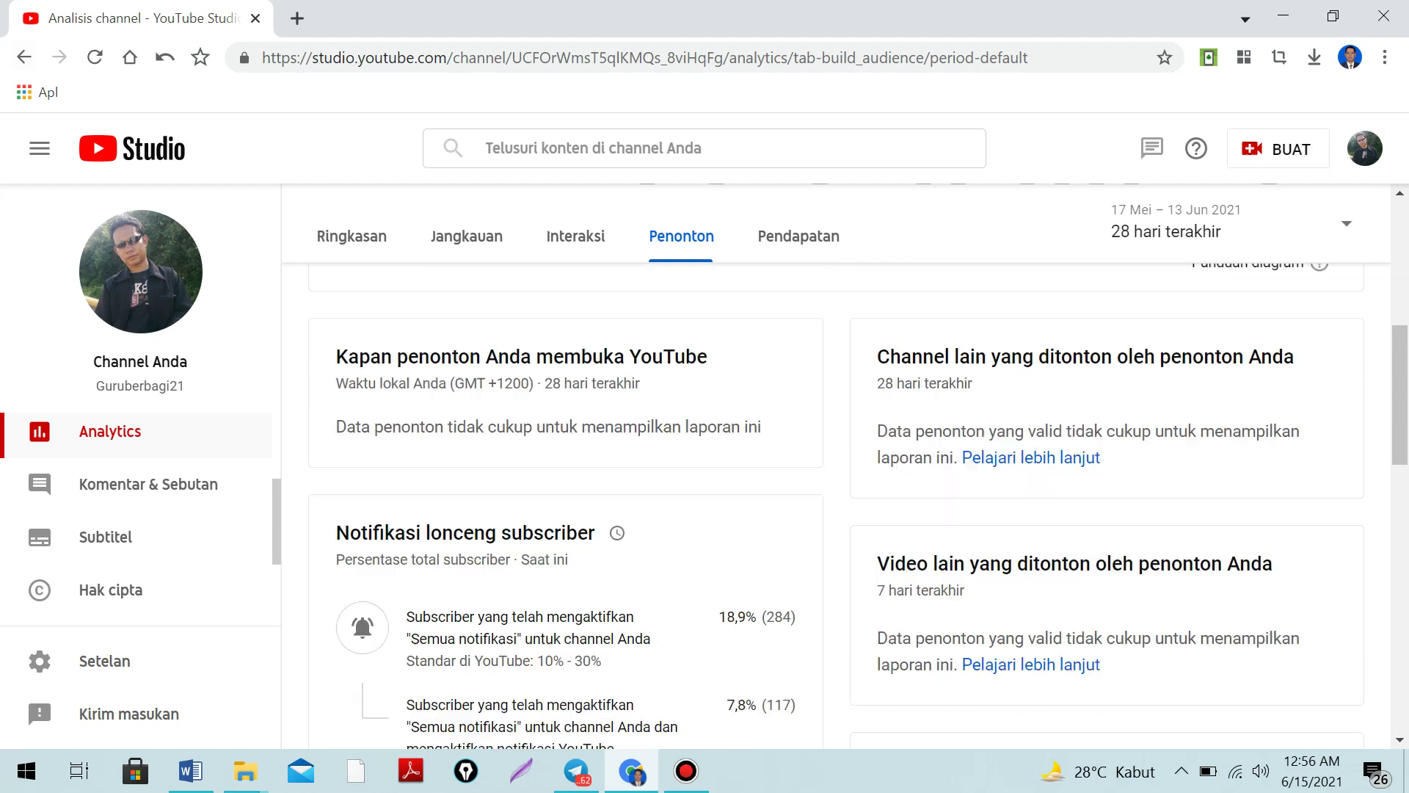
pyautogui.scroll(-15, 371, 587)
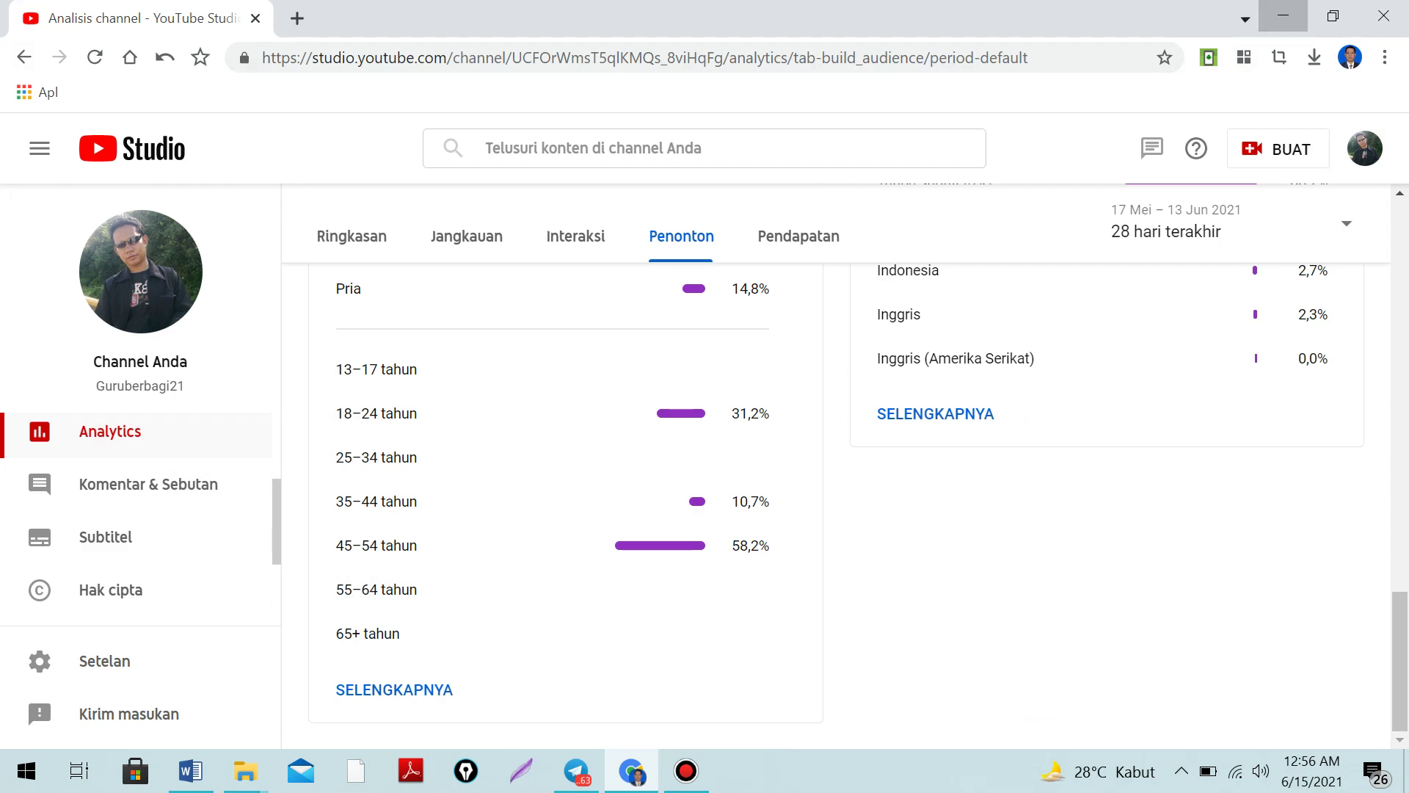
pyautogui.click(1283, 16)
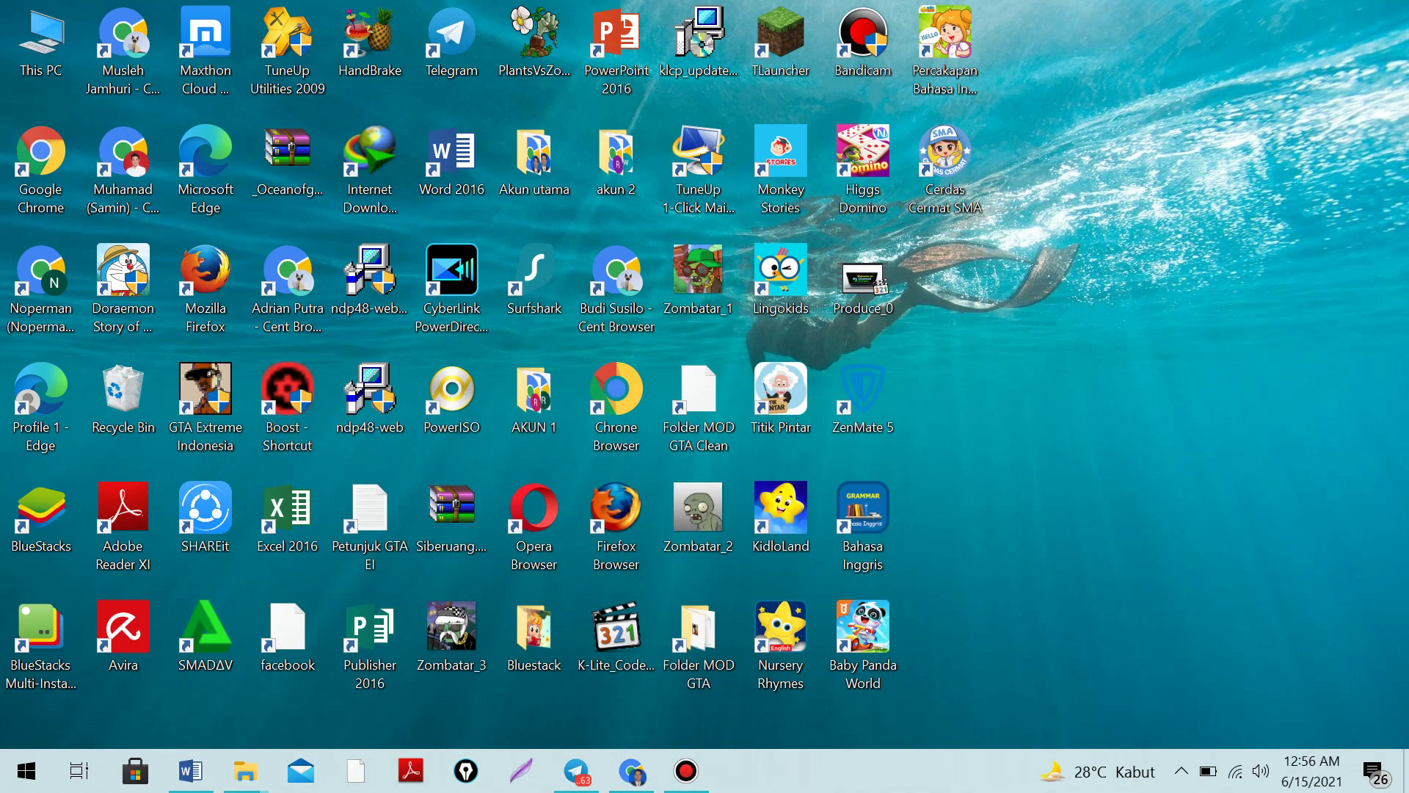